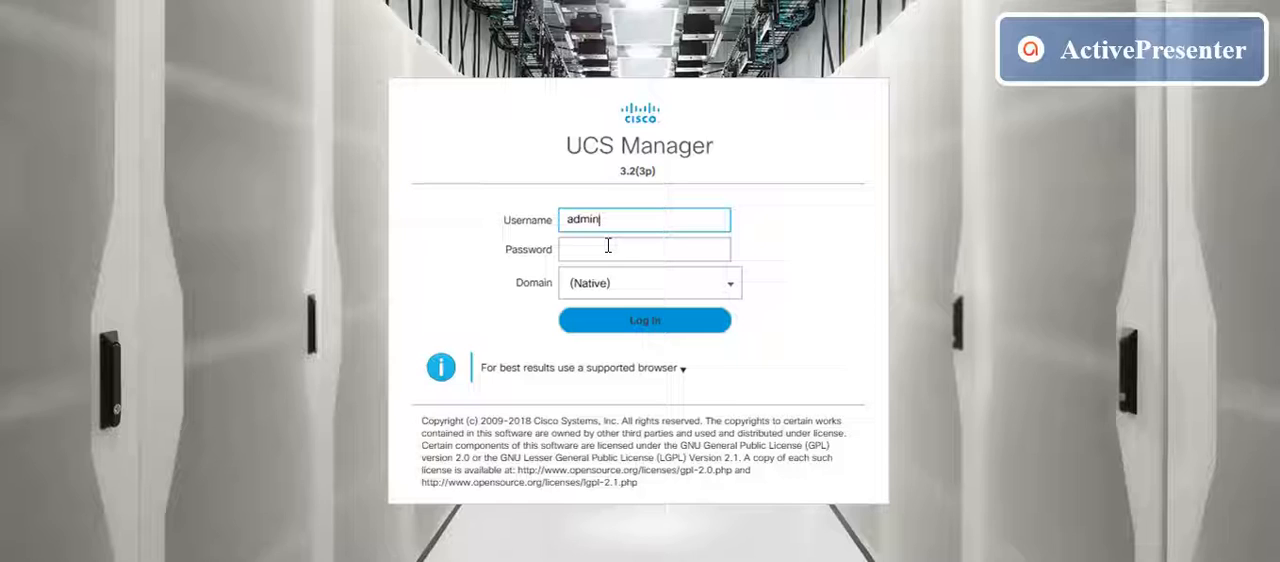
# Step: Enter the account password for the admin user and log in to UCS Manager with the Native domain
pyautogui.click(608, 249)
pyautogui.hotkey('ctrl', 'v')
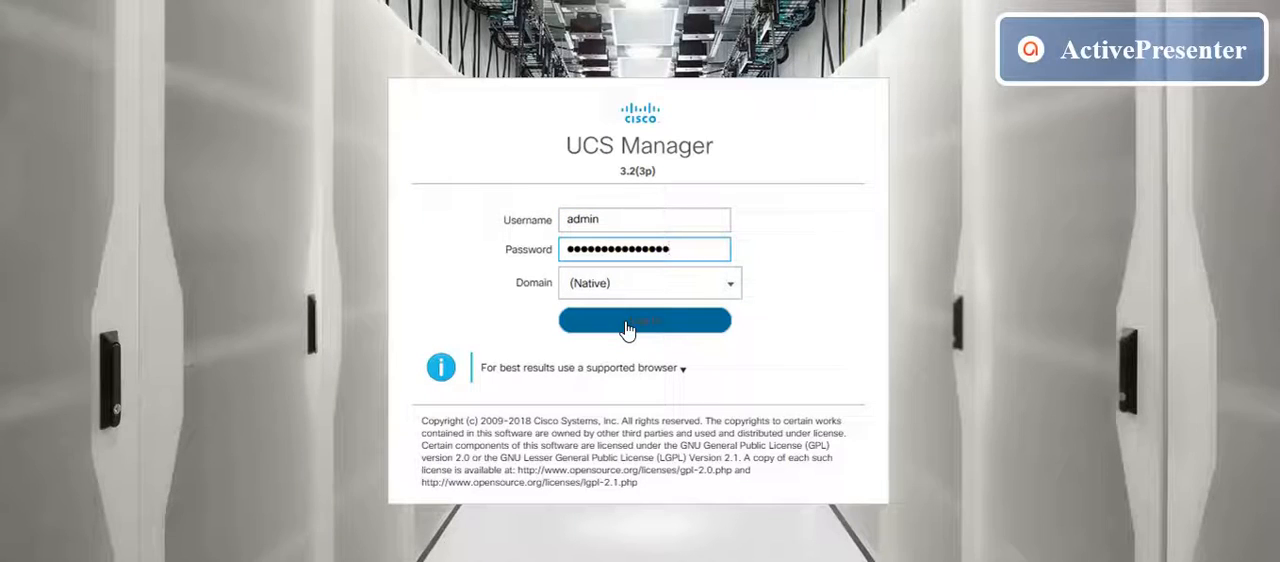
pyautogui.click(626, 322)
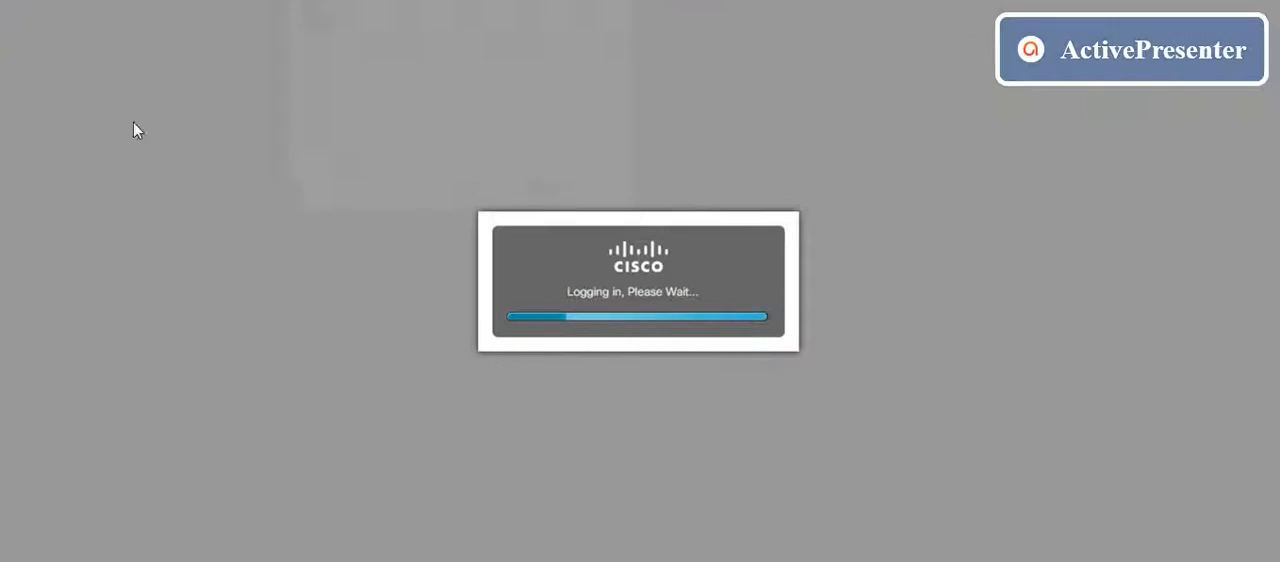
pyautogui.click(560, 192)
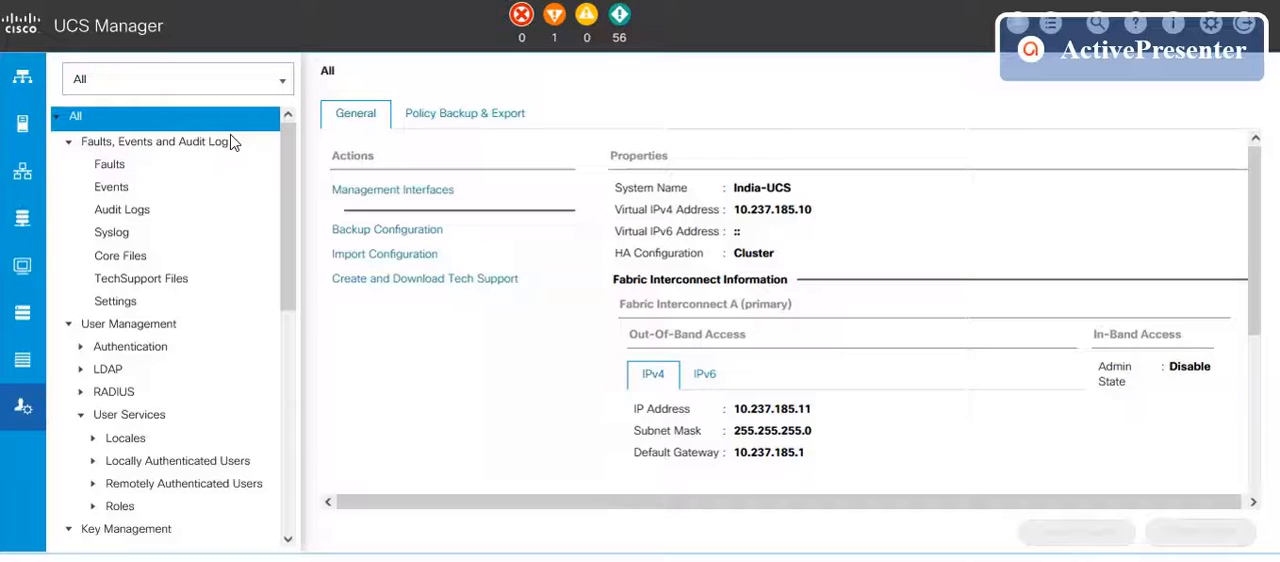
# Step: View the equipment topology, return to the system-wide administration overview and open its Backup Configuration
pyautogui.click(24, 82)
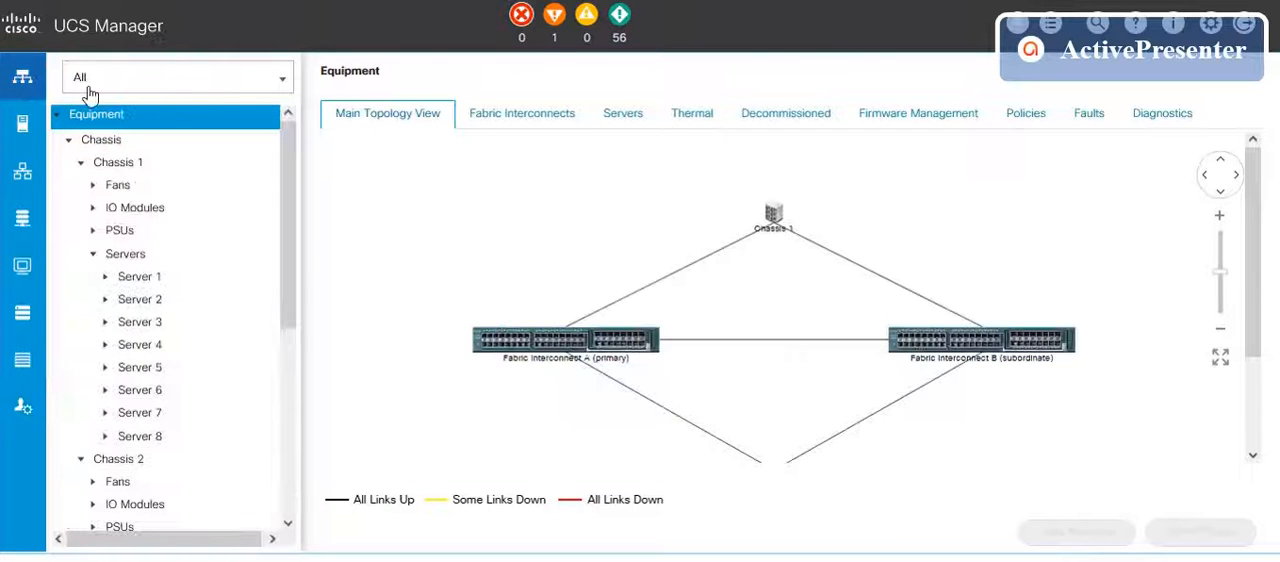
pyautogui.click(24, 409)
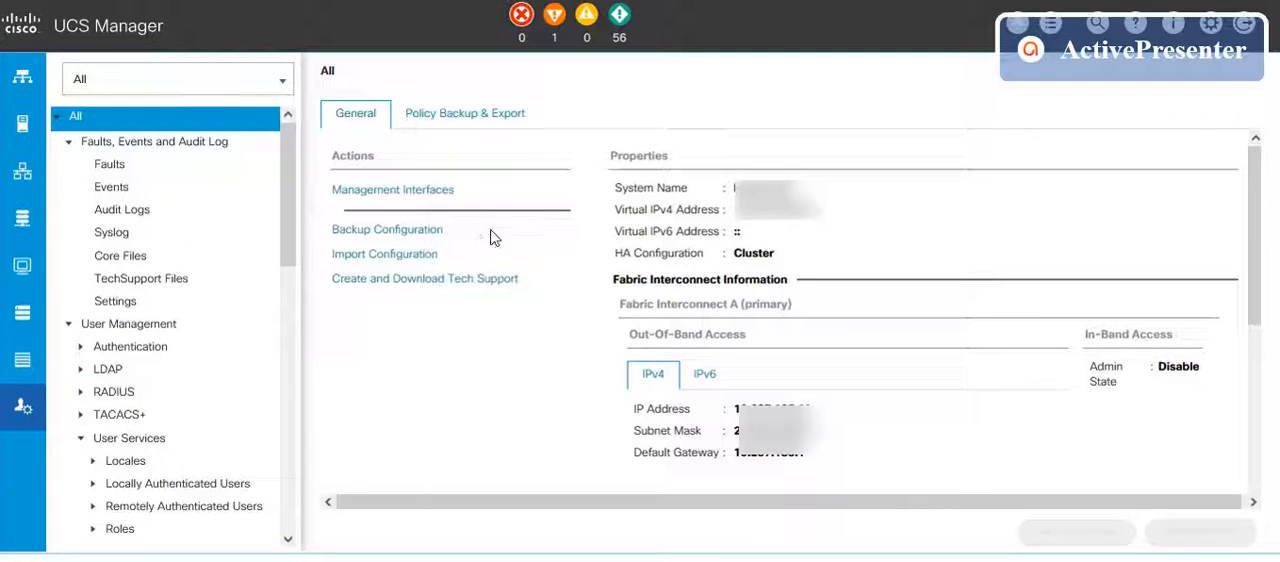
pyautogui.moveTo(449, 238); pyautogui.dragTo(336, 234)
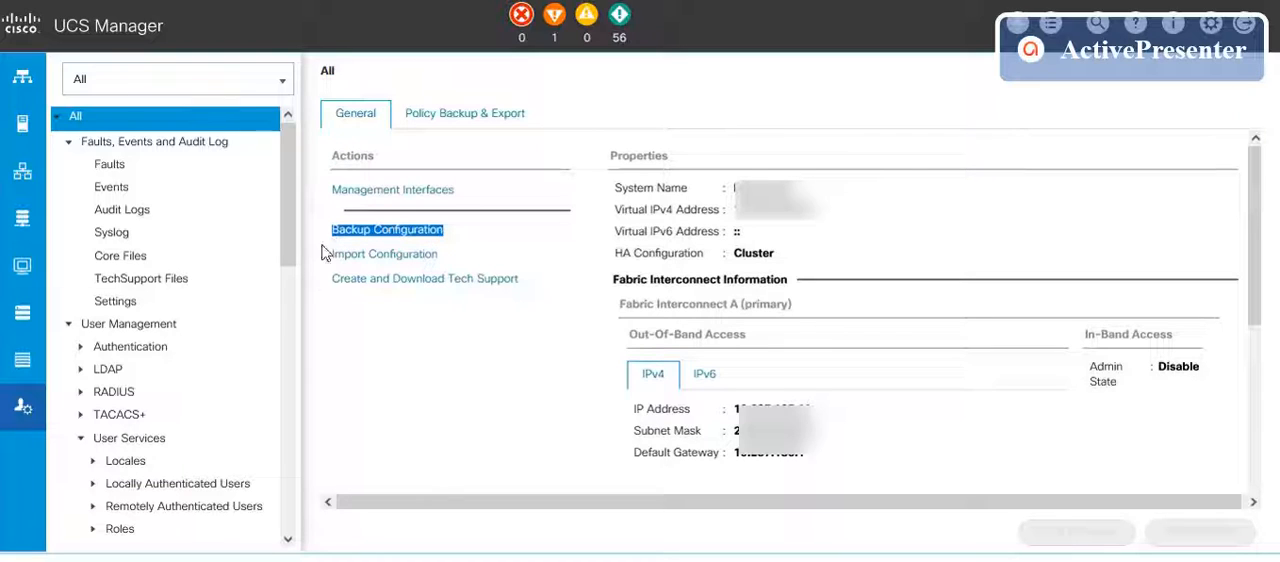
pyautogui.click(484, 230)
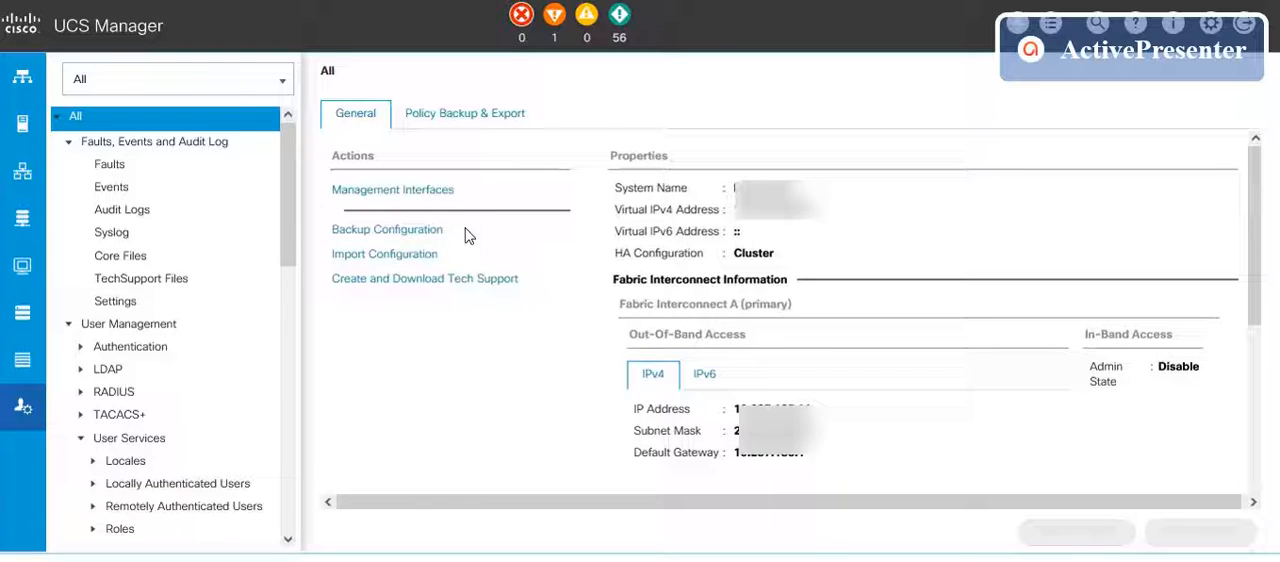
pyautogui.click(396, 238)
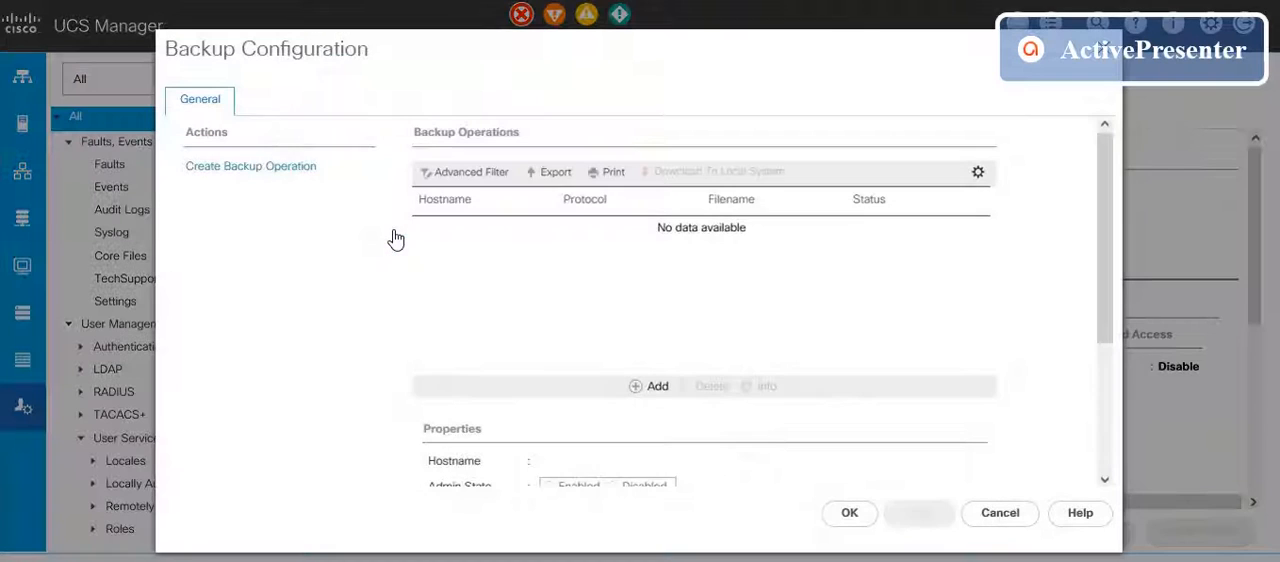
# Step: Start a new backup operation with admin state Enabled, type Full State and the local file system as location
pyautogui.click(264, 172)
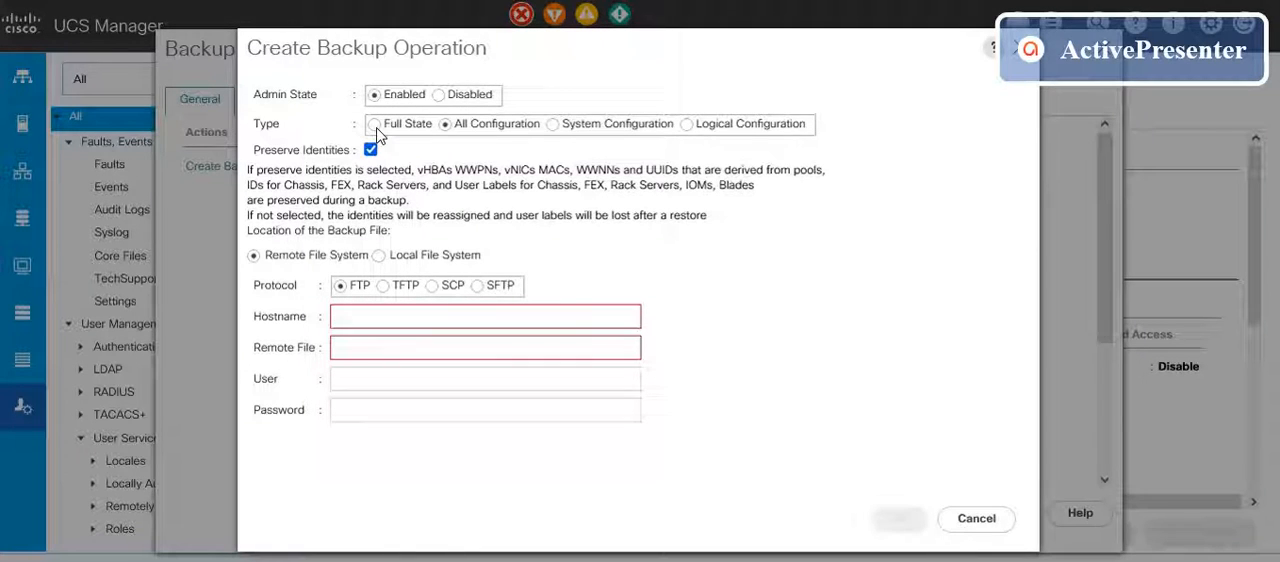
pyautogui.click(375, 125)
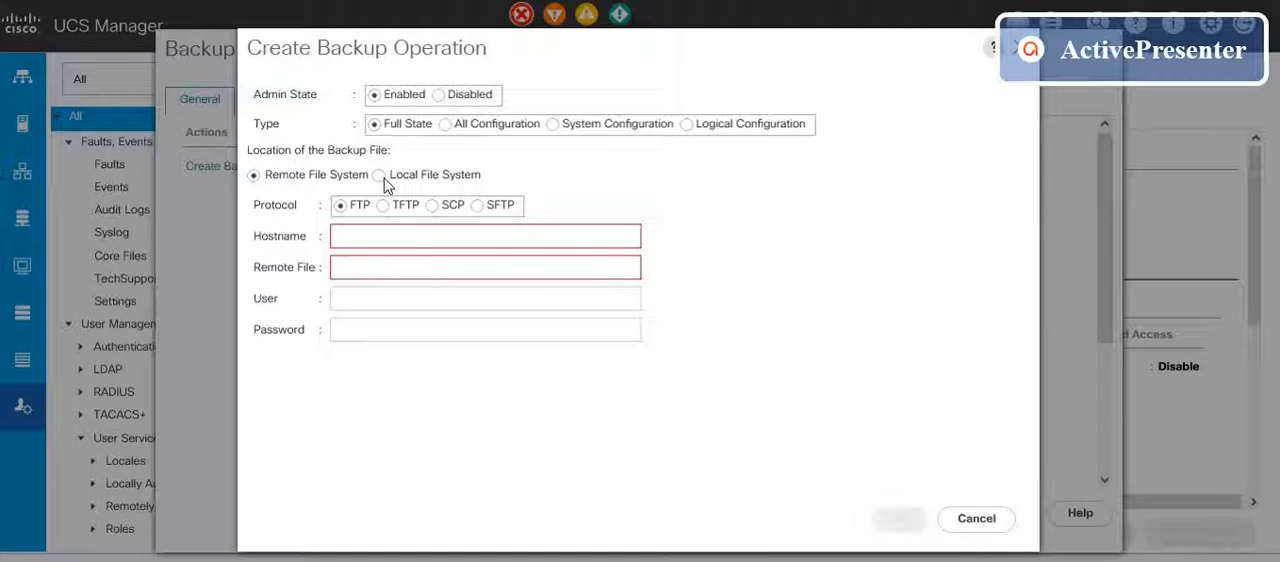
pyautogui.click(381, 176)
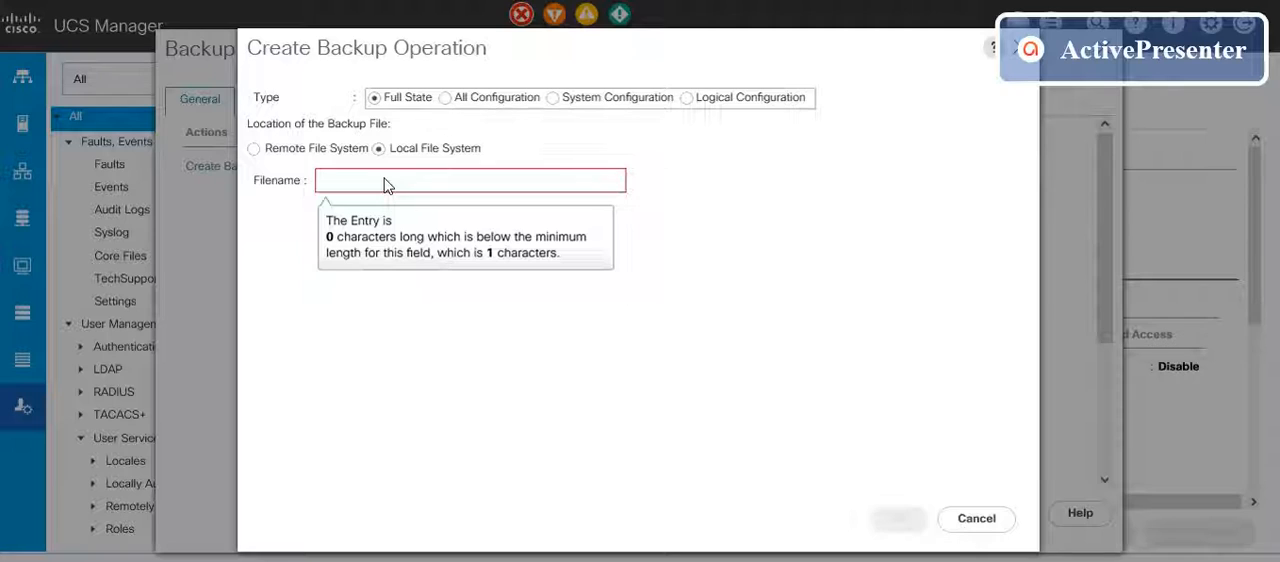
# Step: Name the backup file FullState_AdminEnabled_10Sep2021.xml and run the backup operation
pyautogui.click(385, 180)
pyautogui.write('FullState')
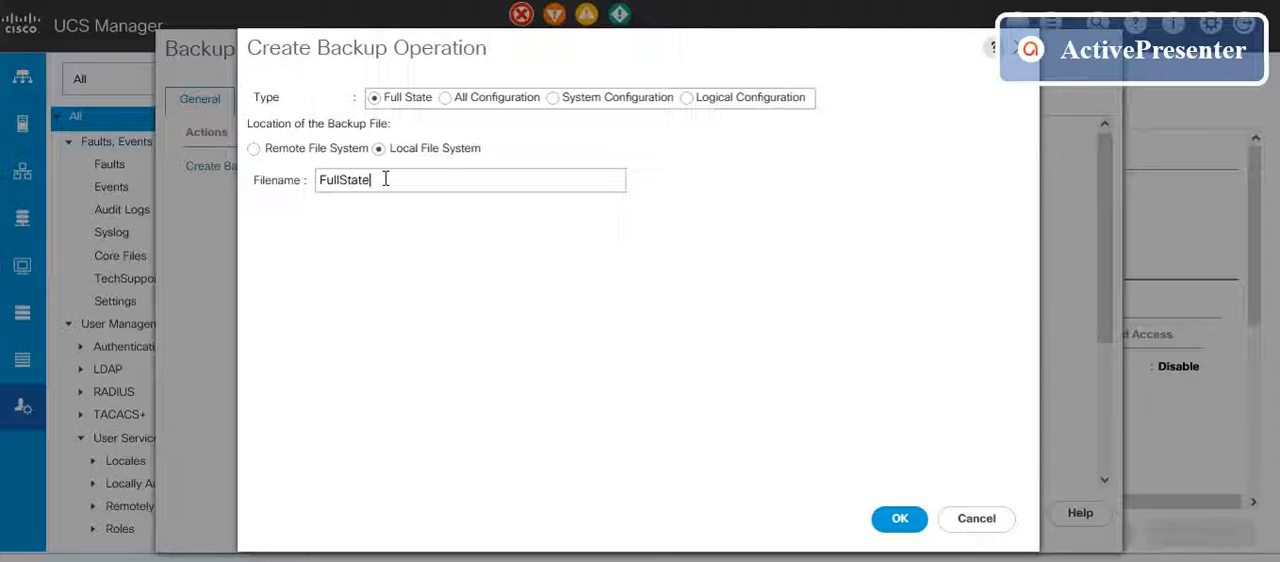
pyautogui.write('_')
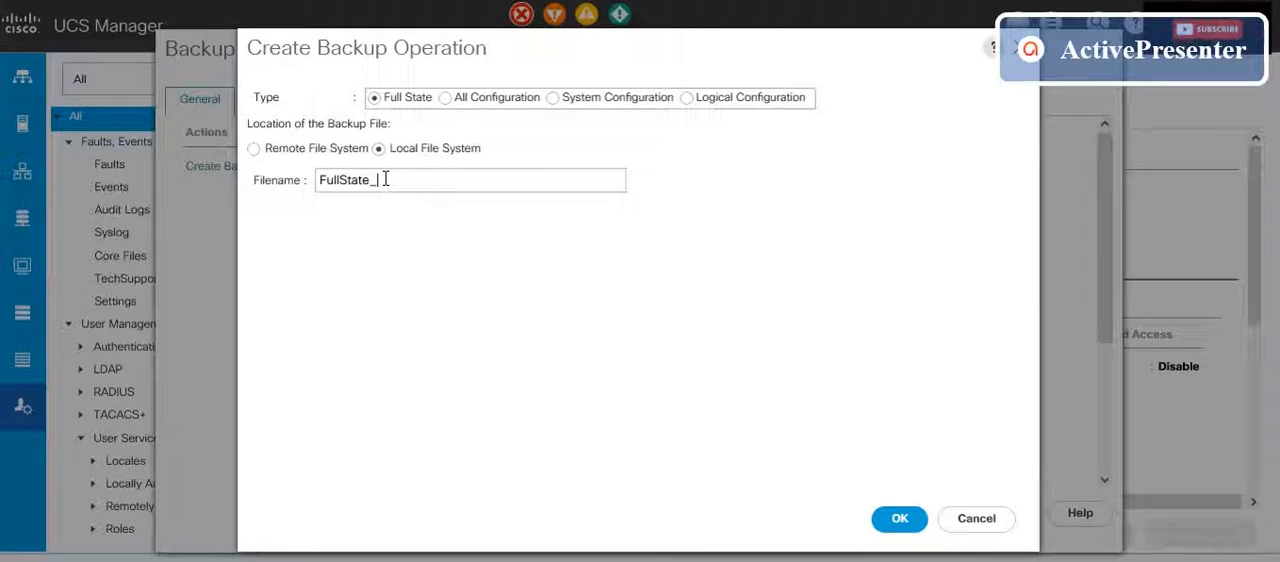
pyautogui.write('AdminE')
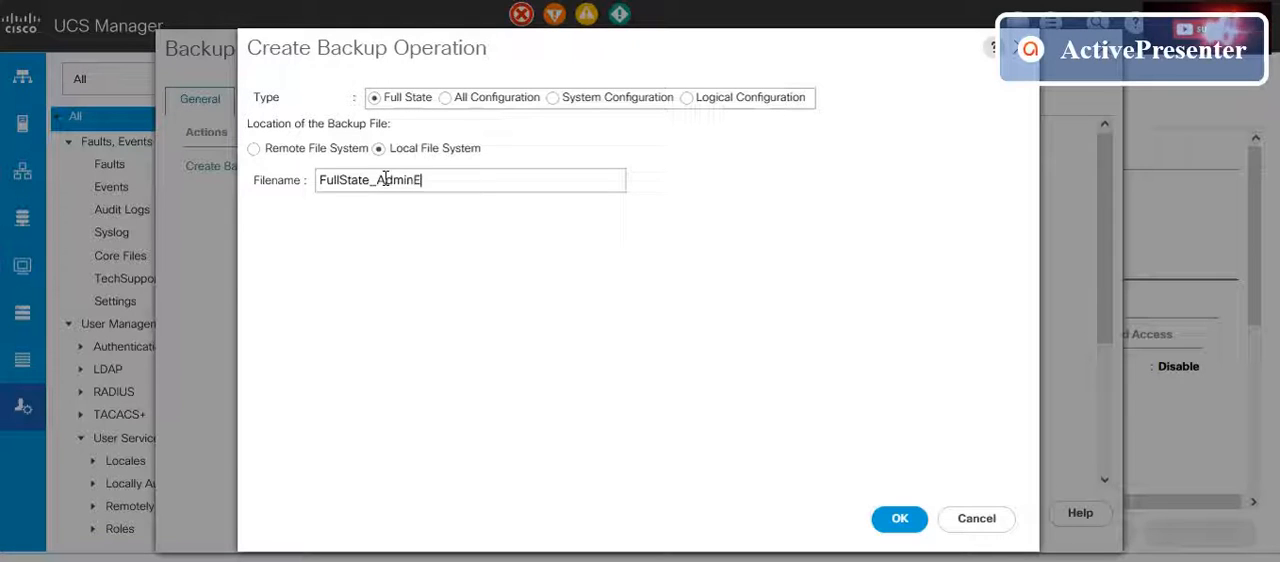
pyautogui.write('nable')
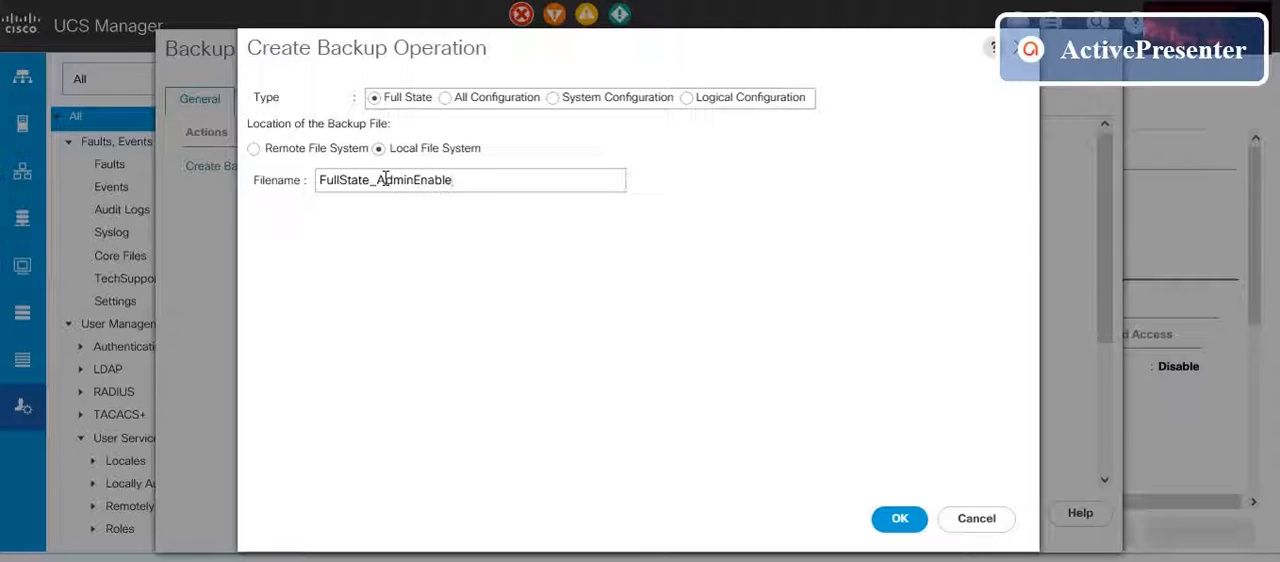
pyautogui.write('d_')
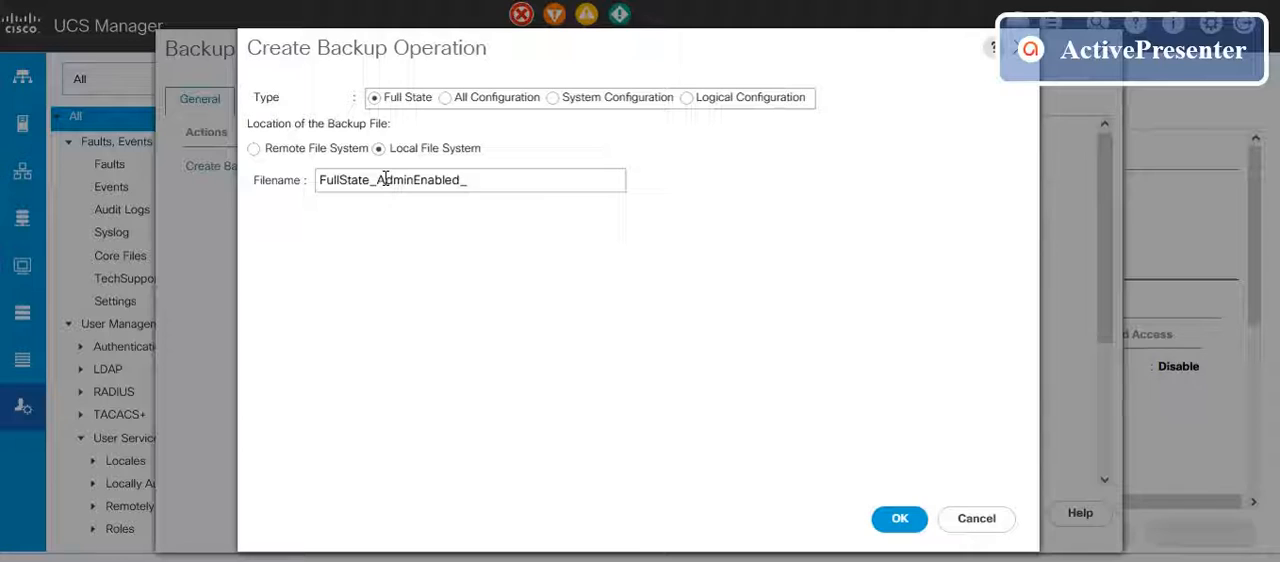
pyautogui.write('10Sep2021')
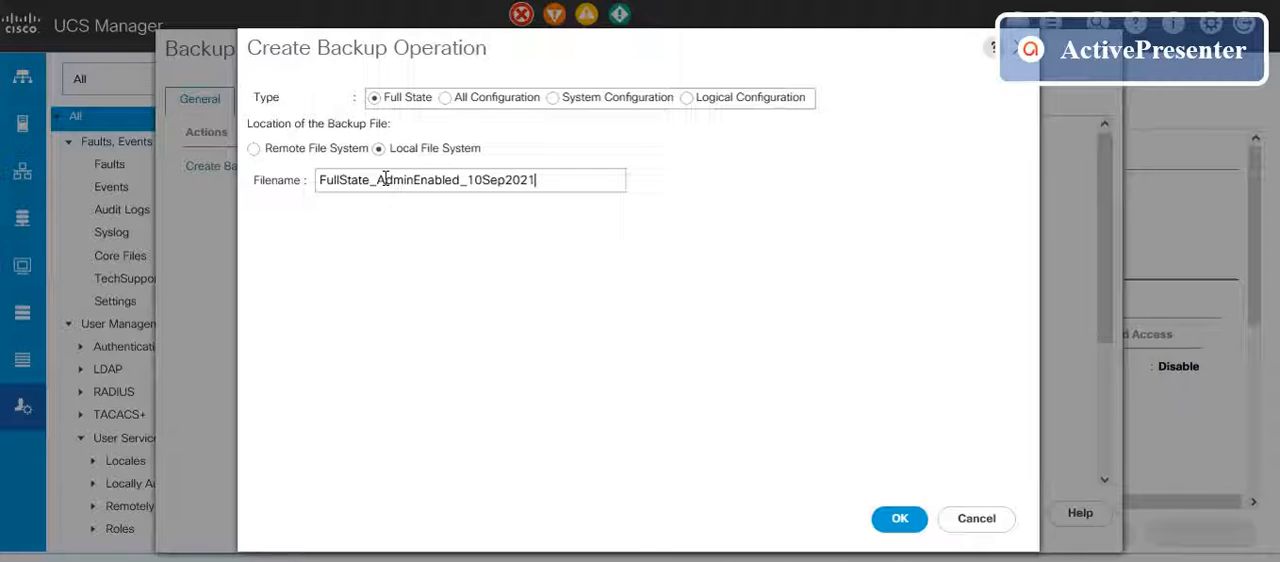
pyautogui.write('.xml')
pyautogui.click(899, 518)
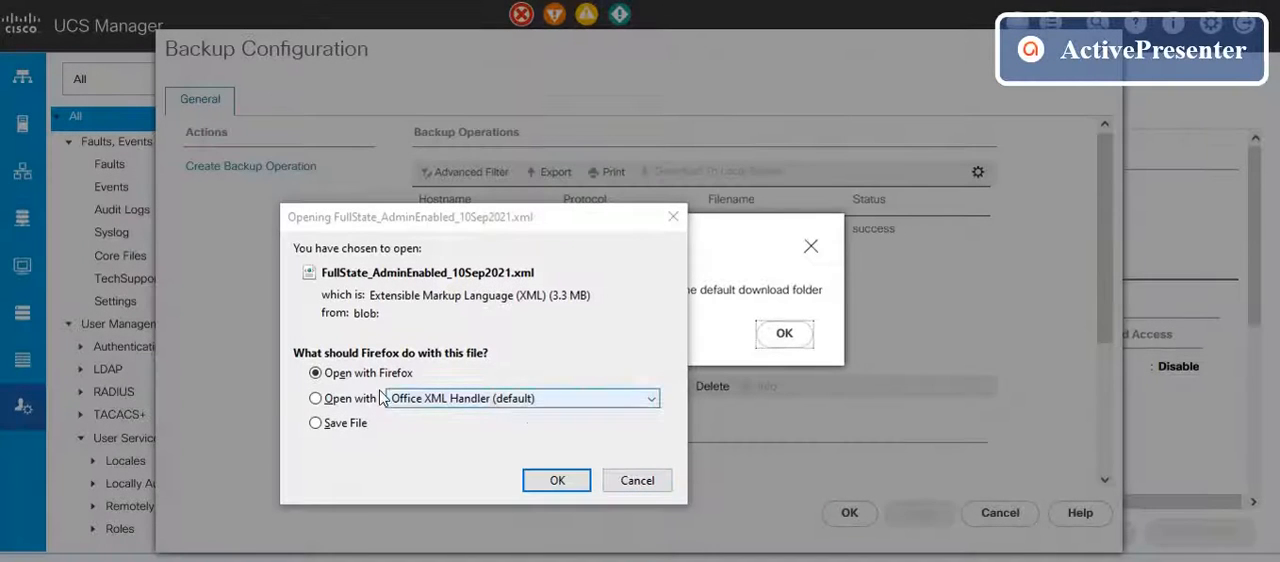
# Step: Save the FullState_AdminEnabled_10Sep2021.xml backup file to the computer and dismiss the download message
pyautogui.click(317, 424)
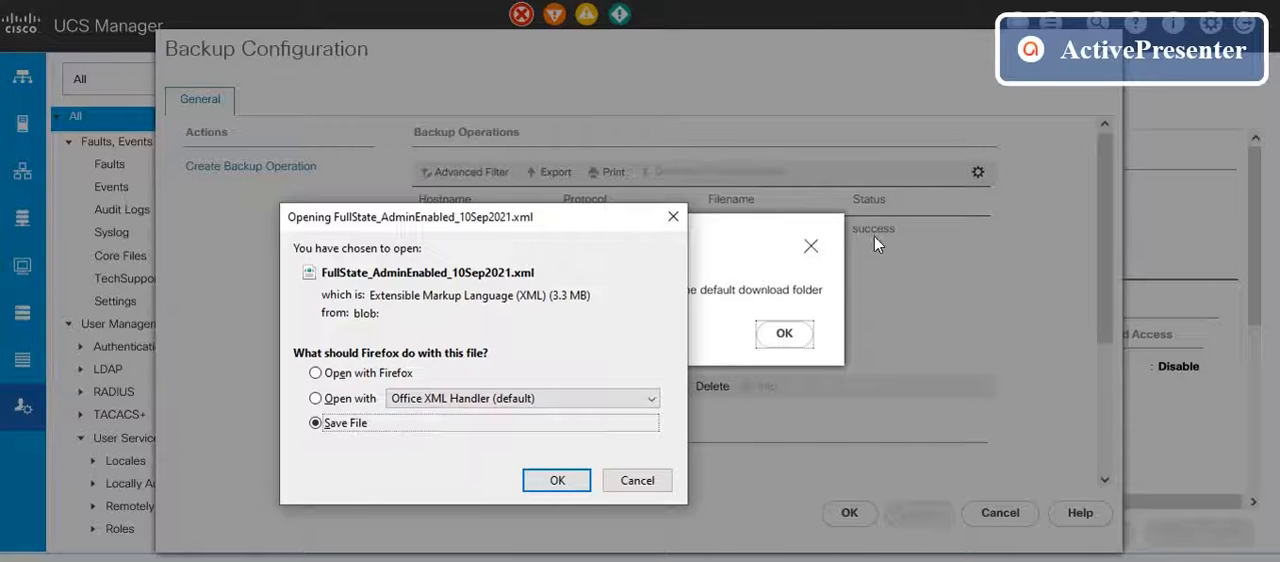
pyautogui.click(545, 483)
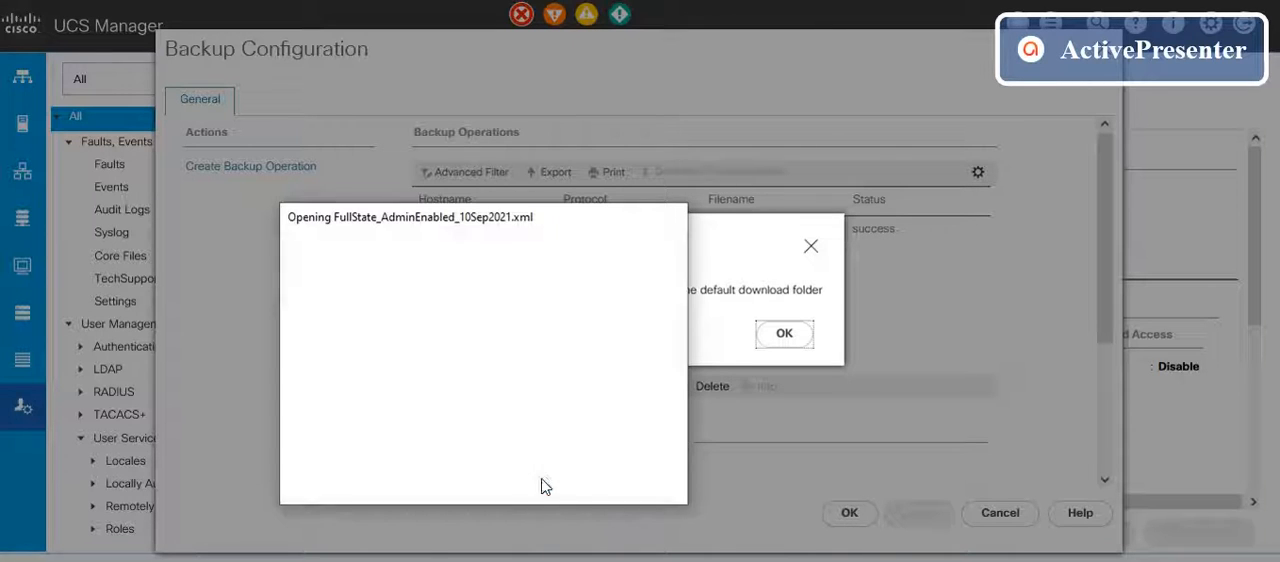
pyautogui.click(782, 335)
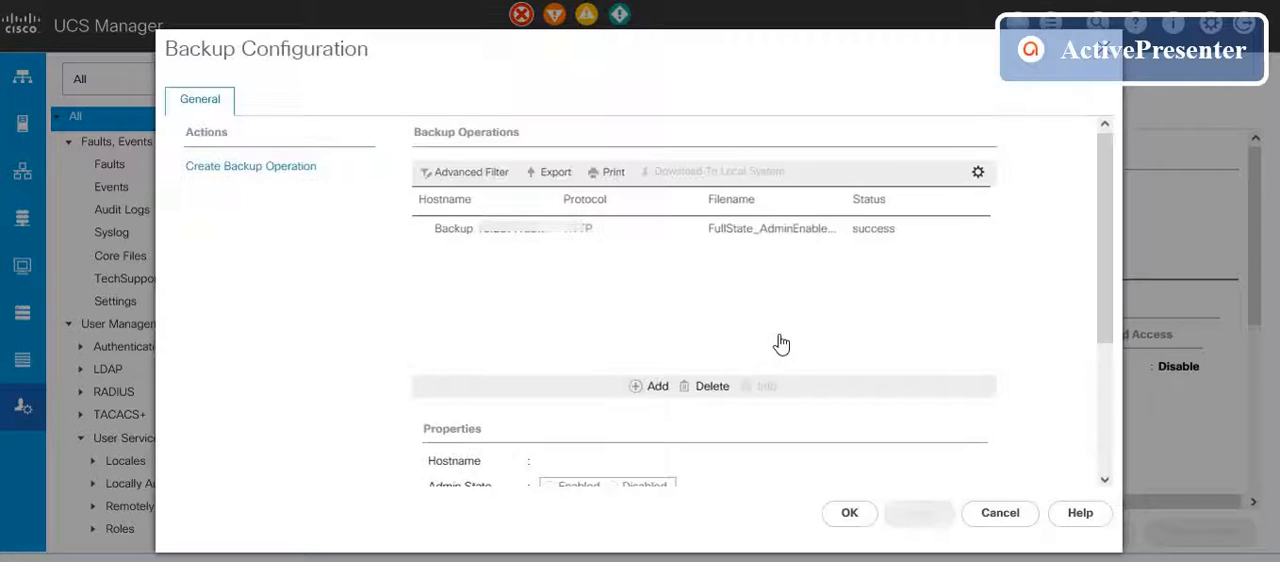
# Step: Start another backup operation of type Full State on the local file system, leaving the admin state Disabled
pyautogui.click(287, 172)
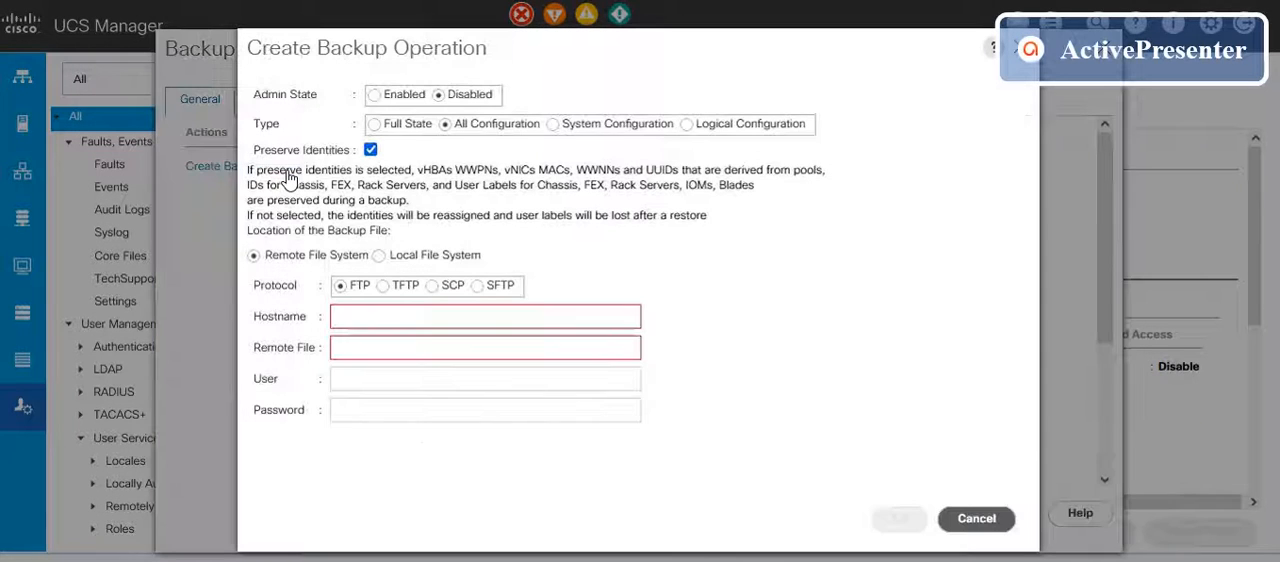
pyautogui.click(375, 125)
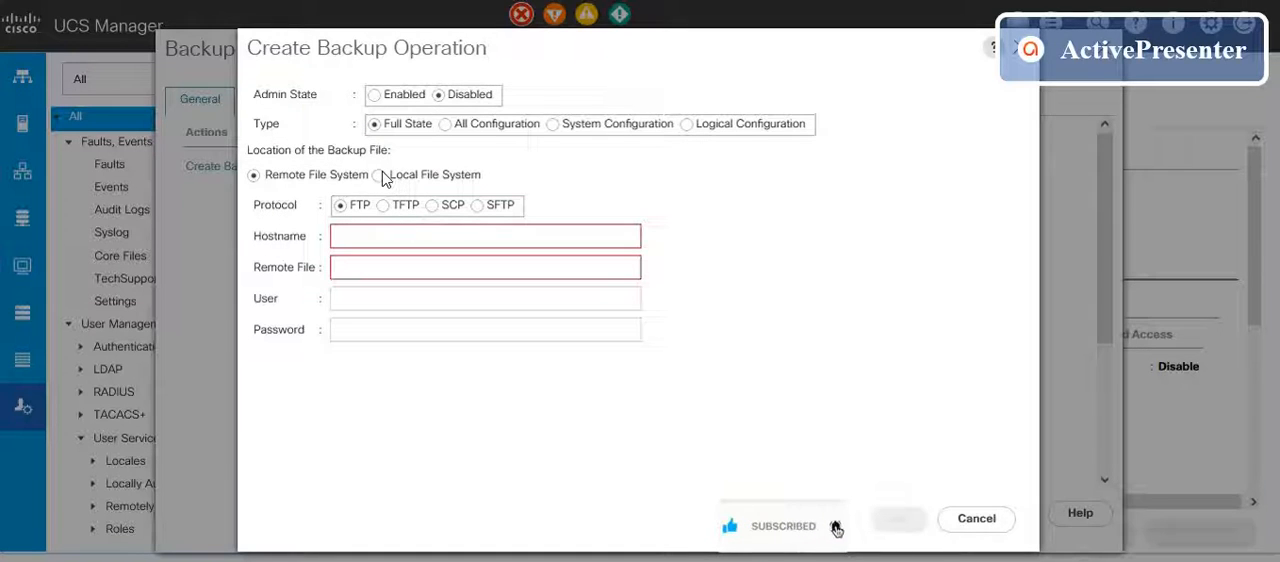
pyautogui.click(379, 176)
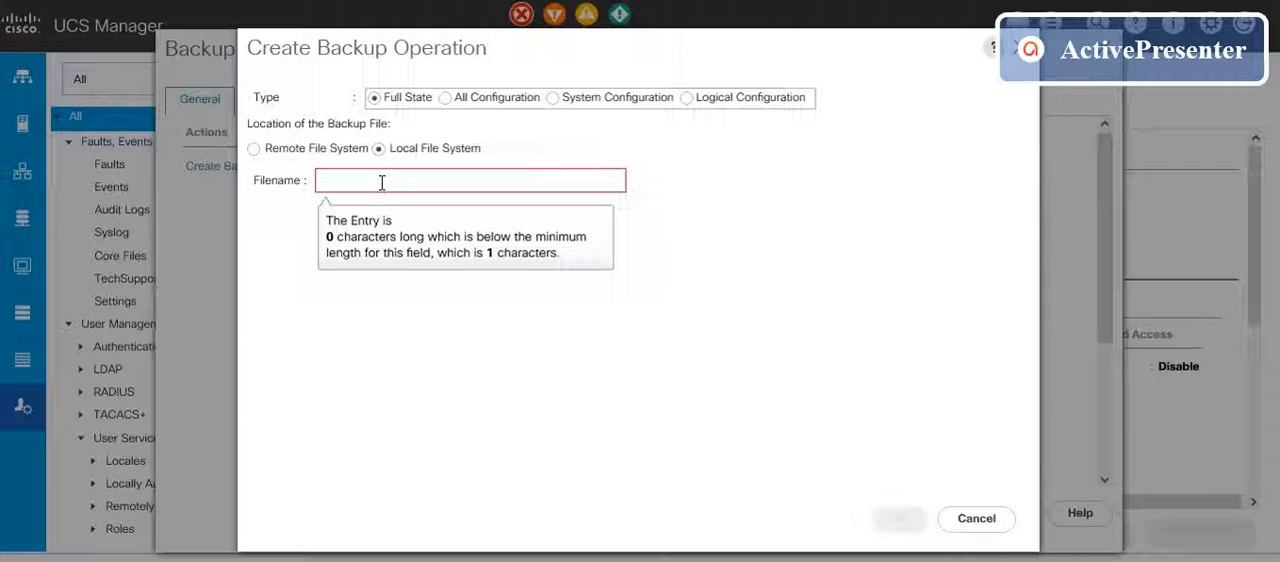
# Step: Name the backup file FullState_AdminDisabled_10Sep2021.xml and run the backup operation
pyautogui.click(381, 182)
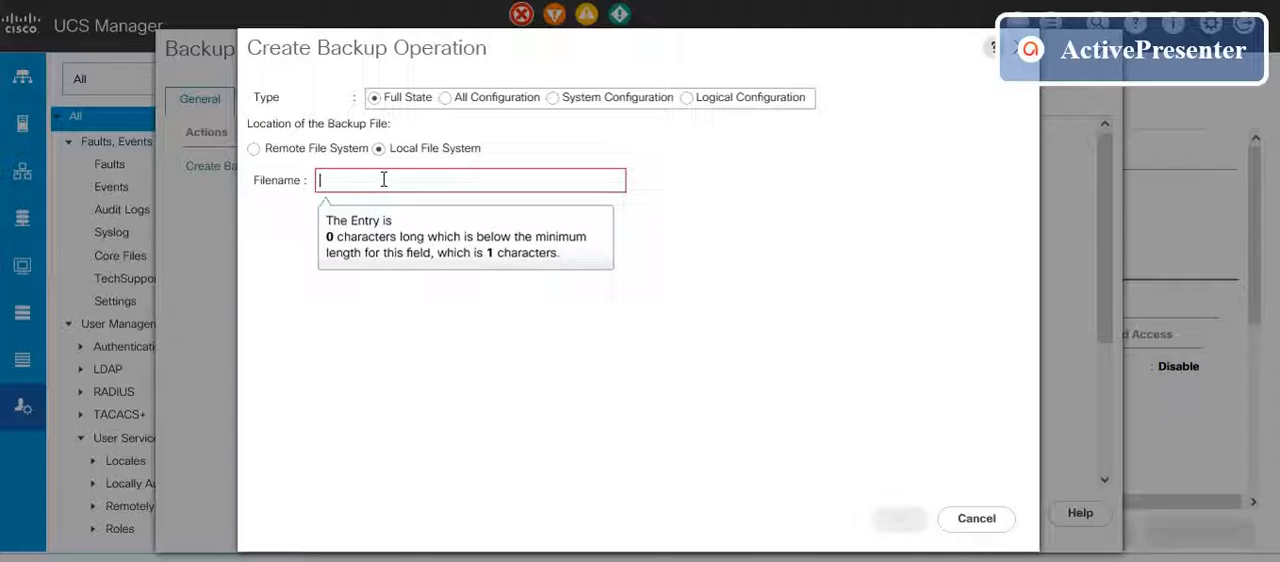
pyautogui.write('Full')
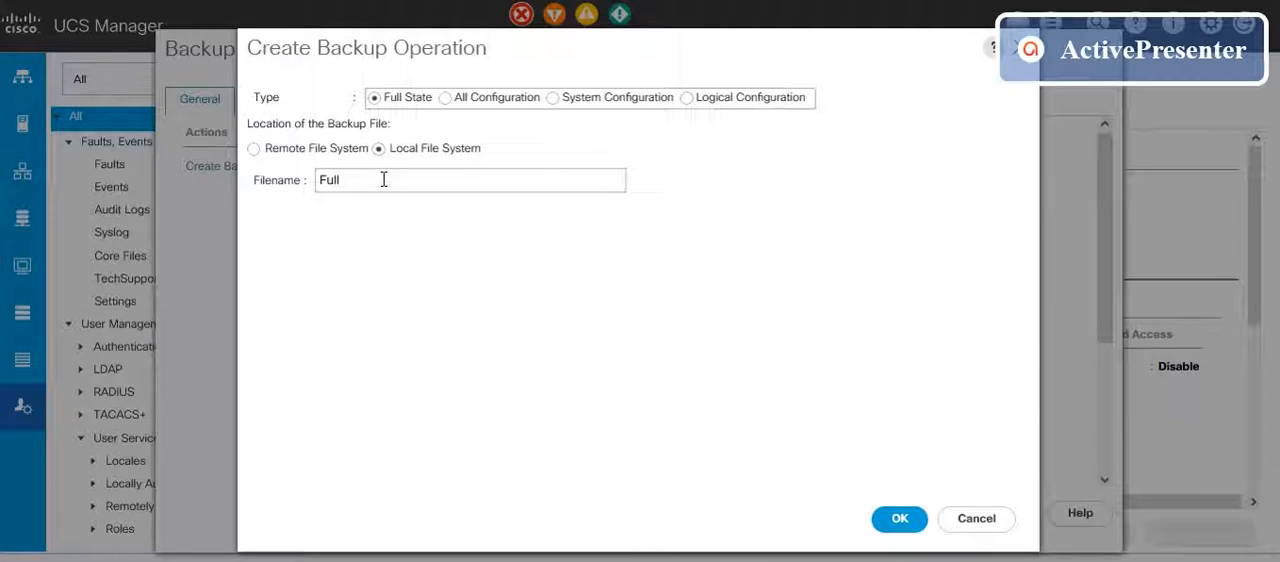
pyautogui.write('State_AdminDisabled')
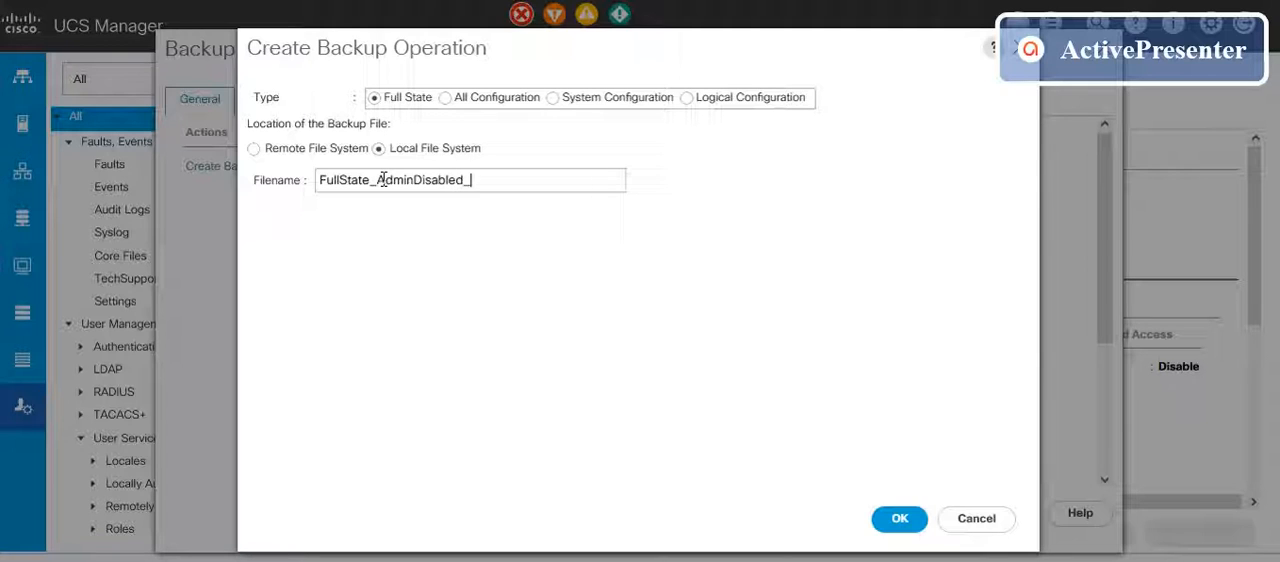
pyautogui.write('_10Sep')
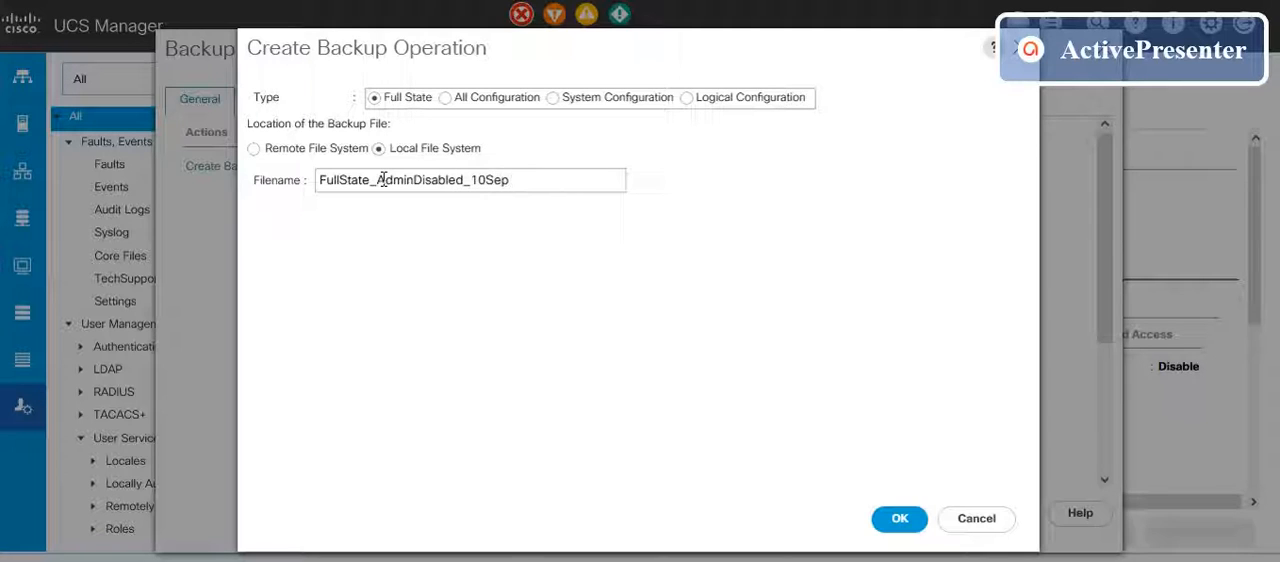
pyautogui.write('2021')
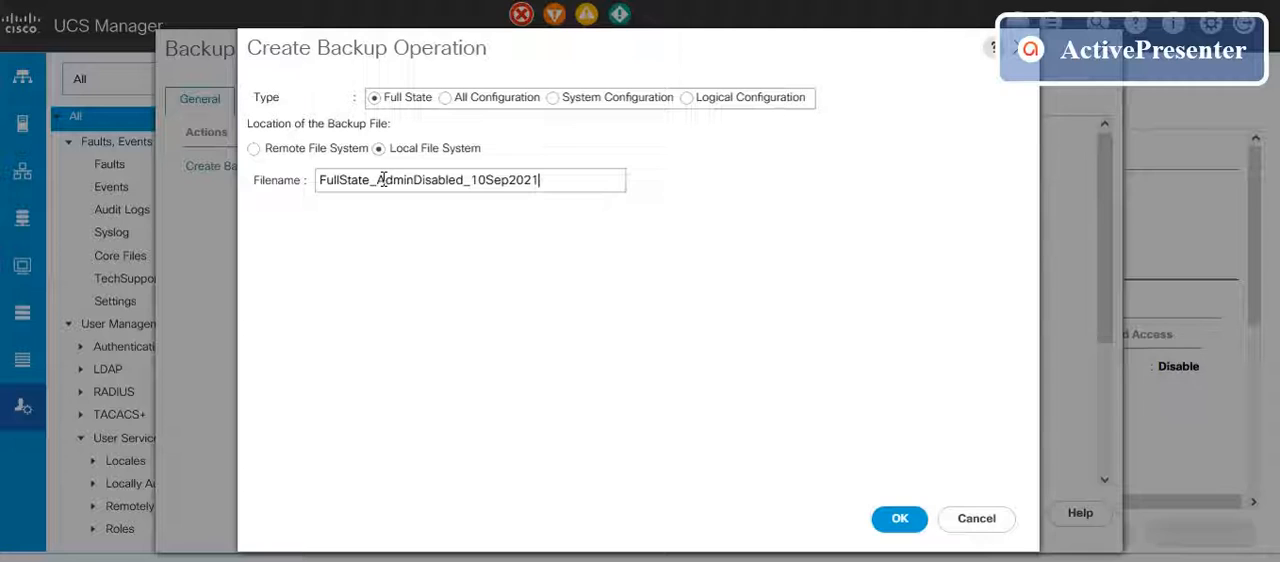
pyautogui.write('.xml')
pyautogui.click(895, 525)
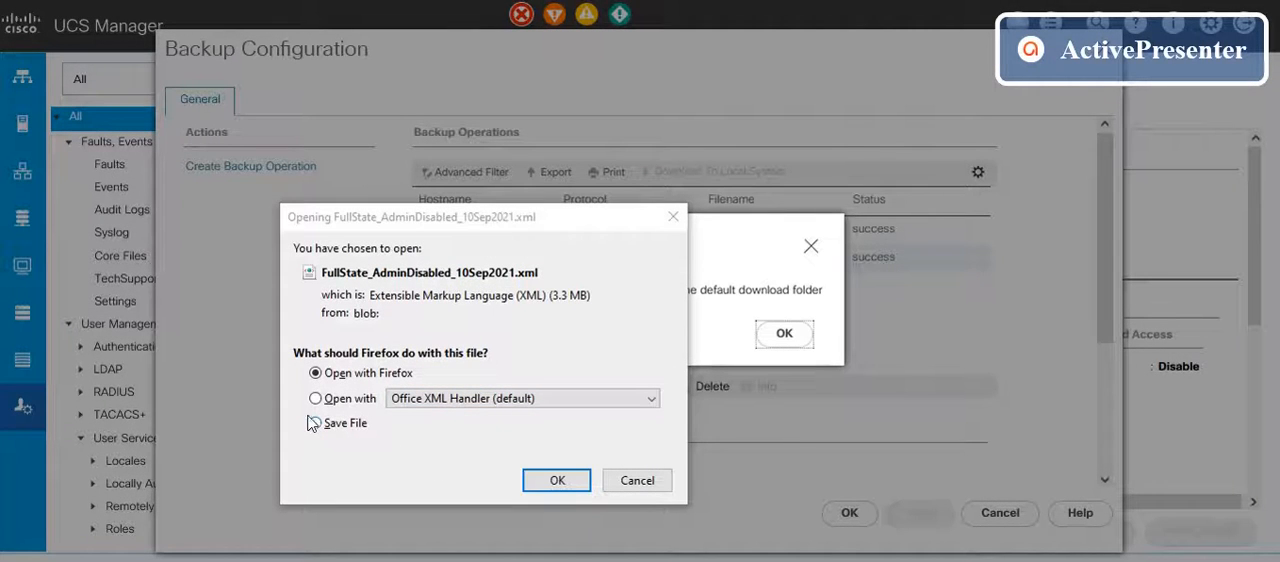
# Step: Save the FullState_AdminDisabled_10Sep2021.xml backup file to the computer and dismiss the download message
pyautogui.click(315, 423)
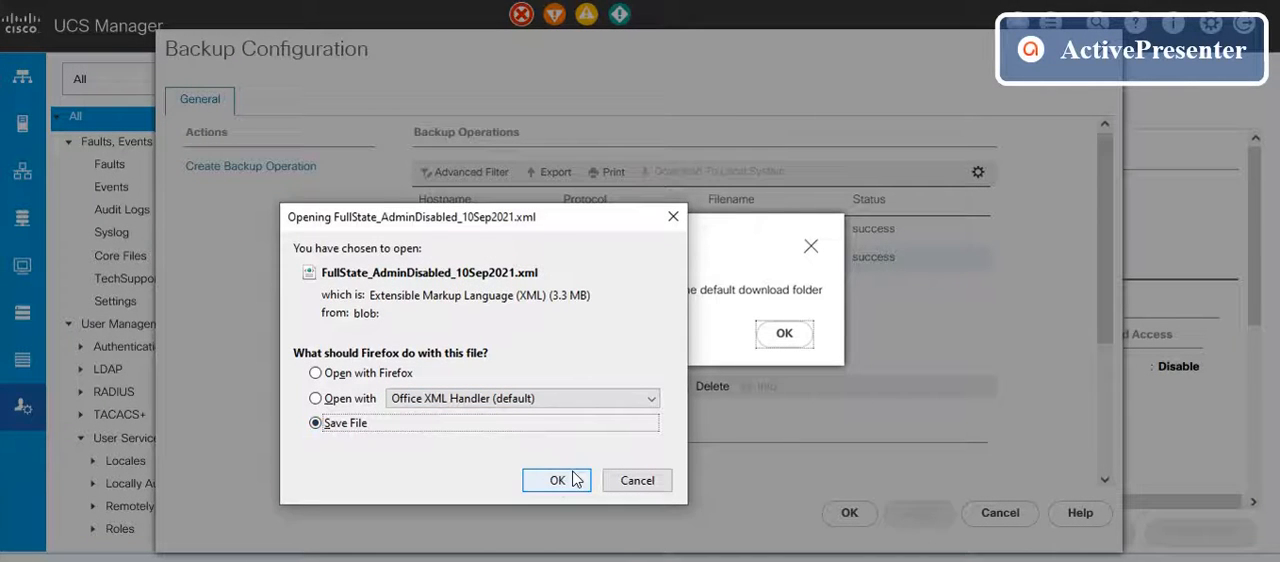
pyautogui.click(544, 488)
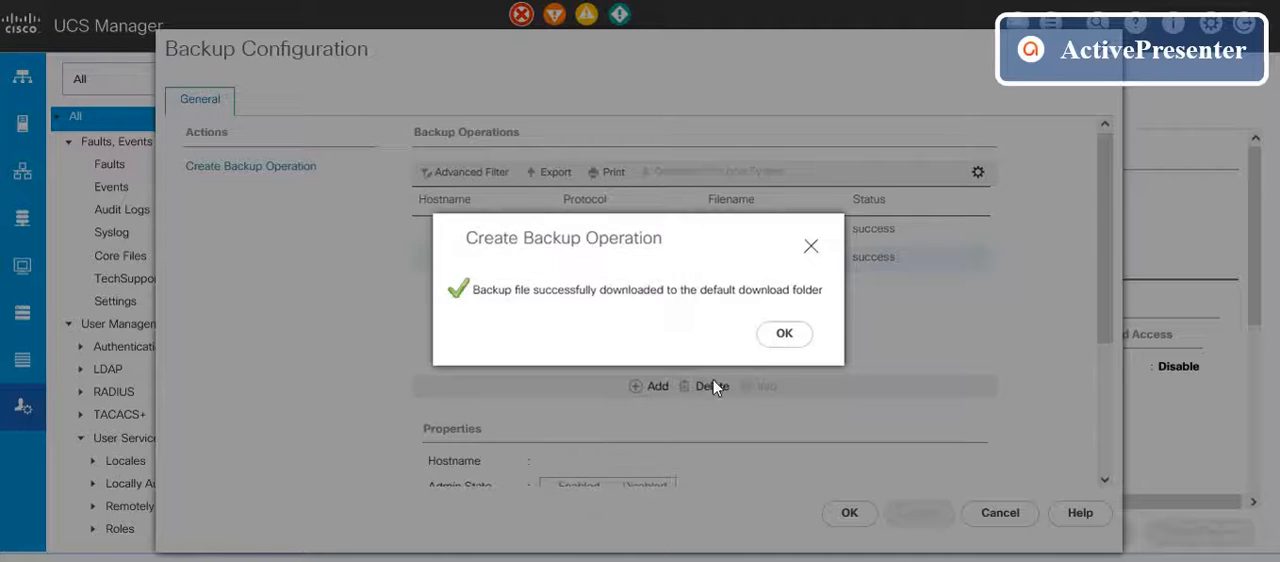
pyautogui.click(784, 338)
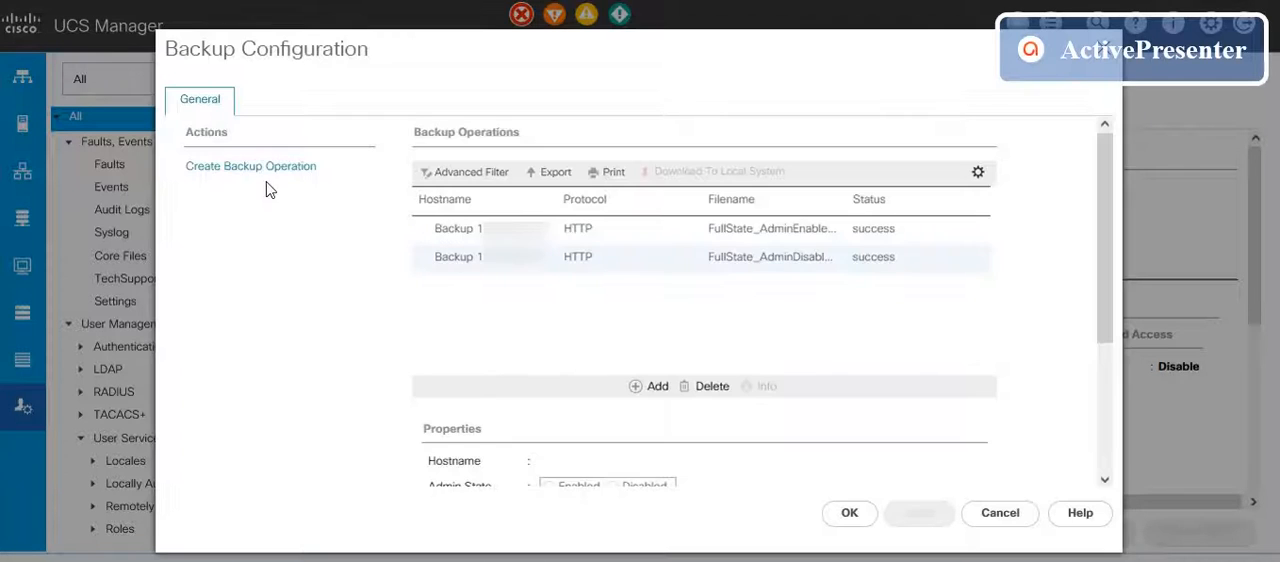
# Step: Start another backup operation of type All Configuration on the local file system, with the admin state Enabled
pyautogui.click(256, 168)
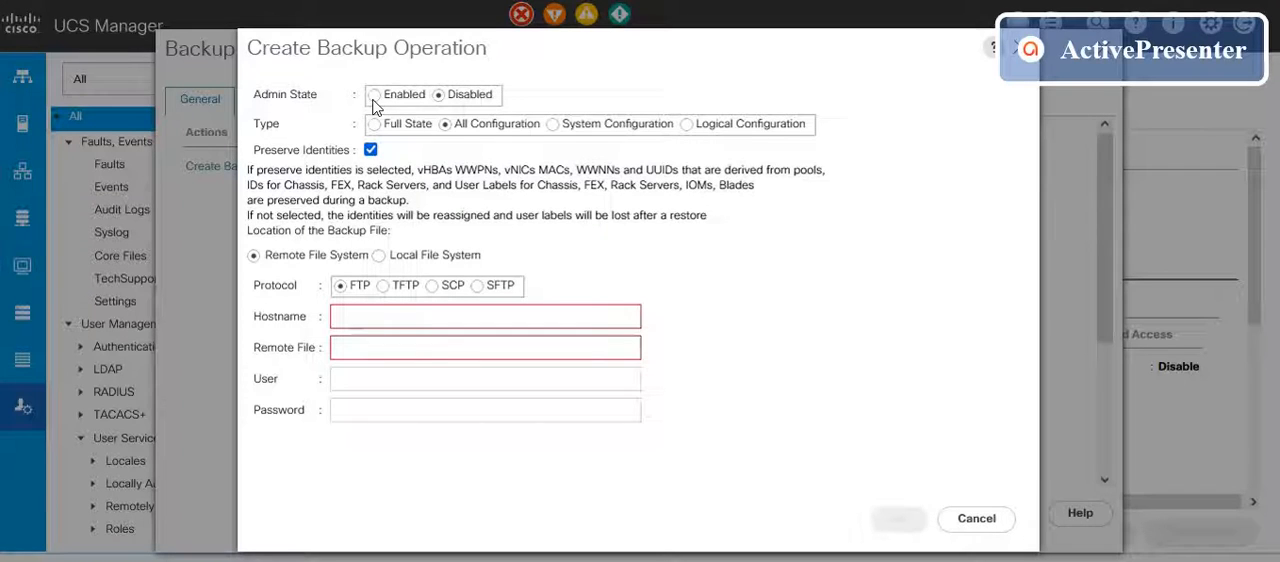
pyautogui.click(375, 98)
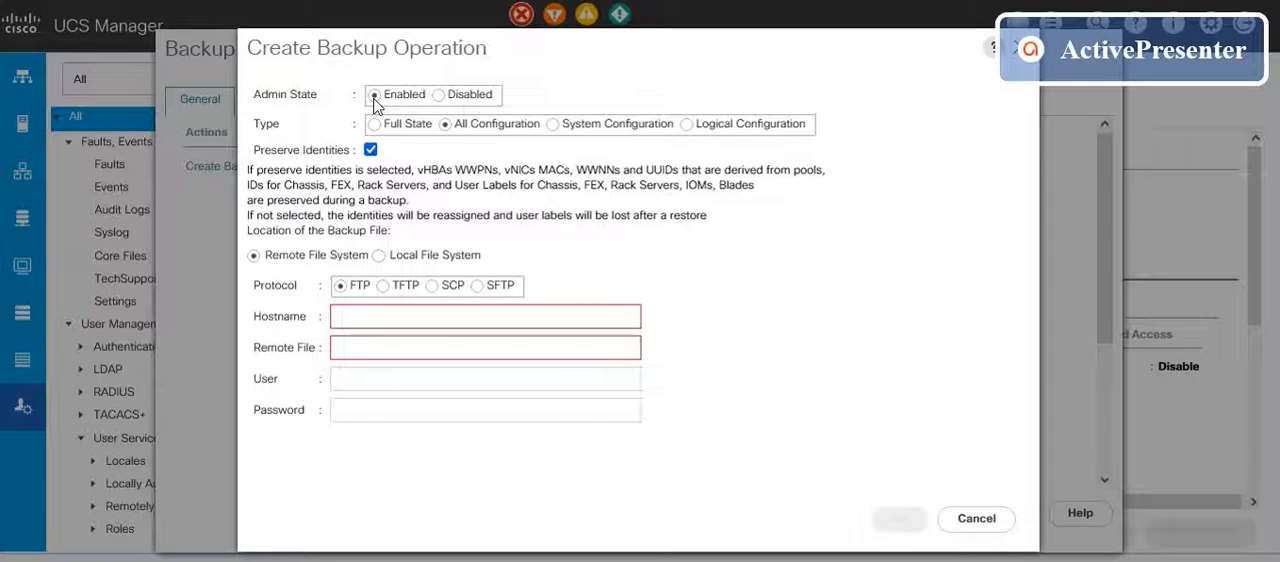
pyautogui.click(380, 257)
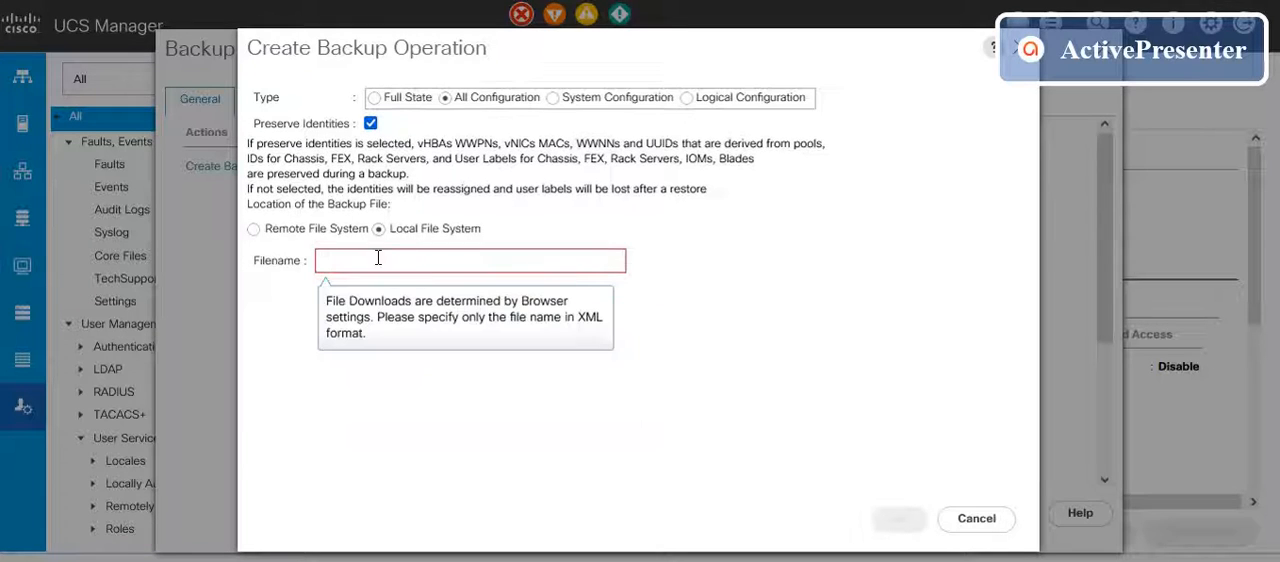
# Step: Name the All Configuration backup file AllConfig_AdminEnabled_10Sep2021.xml
pyautogui.click(378, 257)
pyautogui.write('AllConfig_AdminEn')
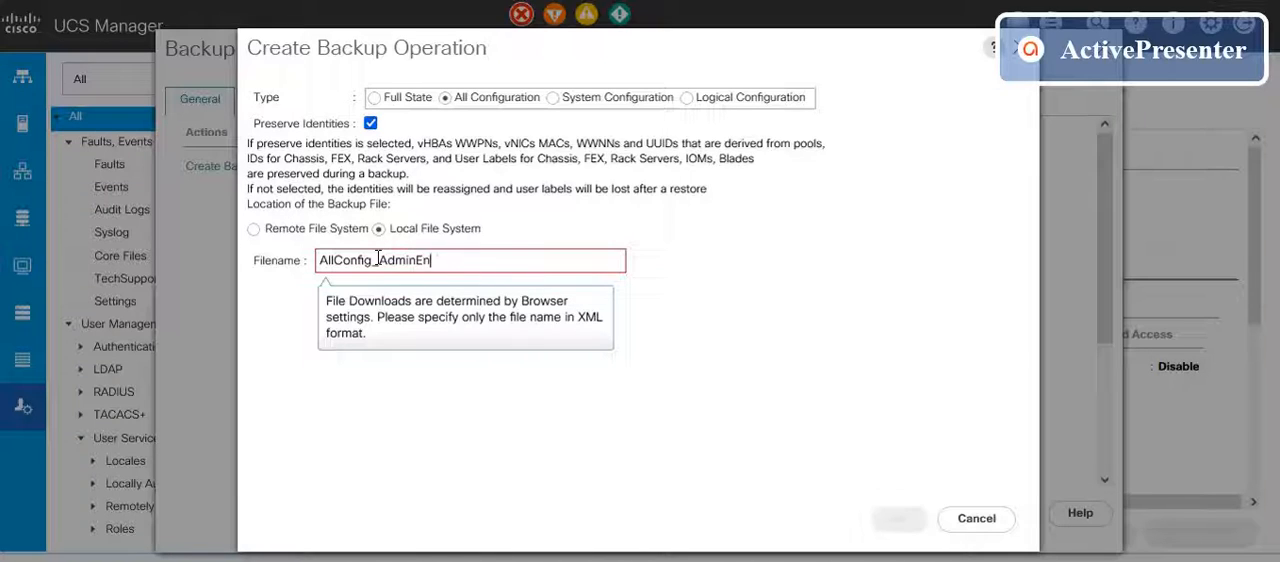
pyautogui.write('abled_10Sep')
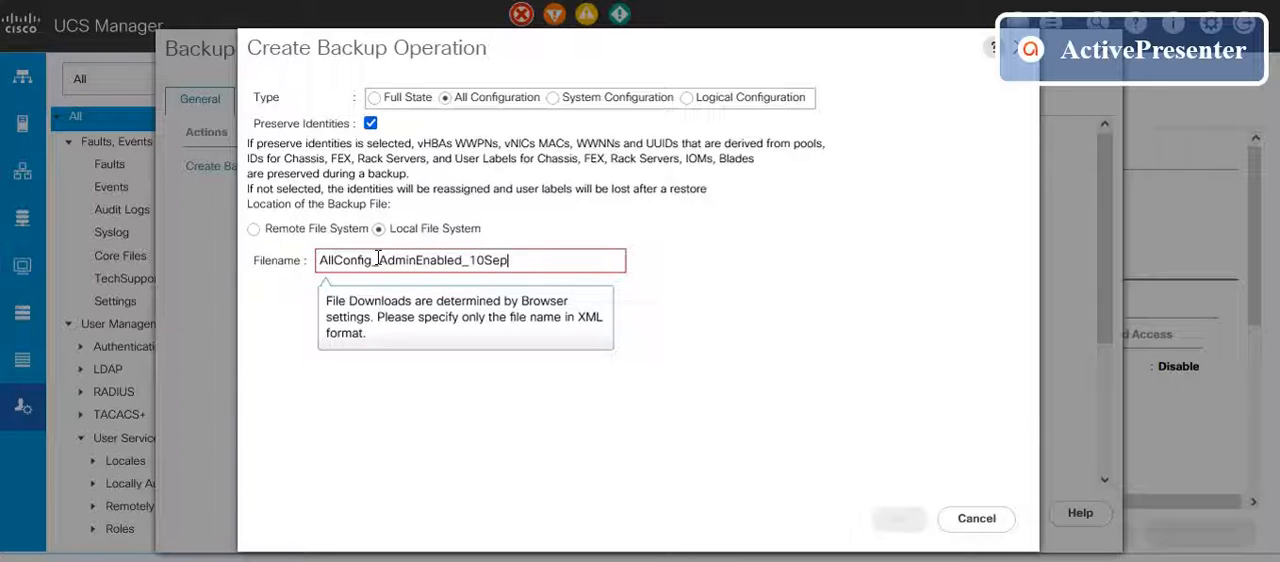
pyautogui.write('2021')
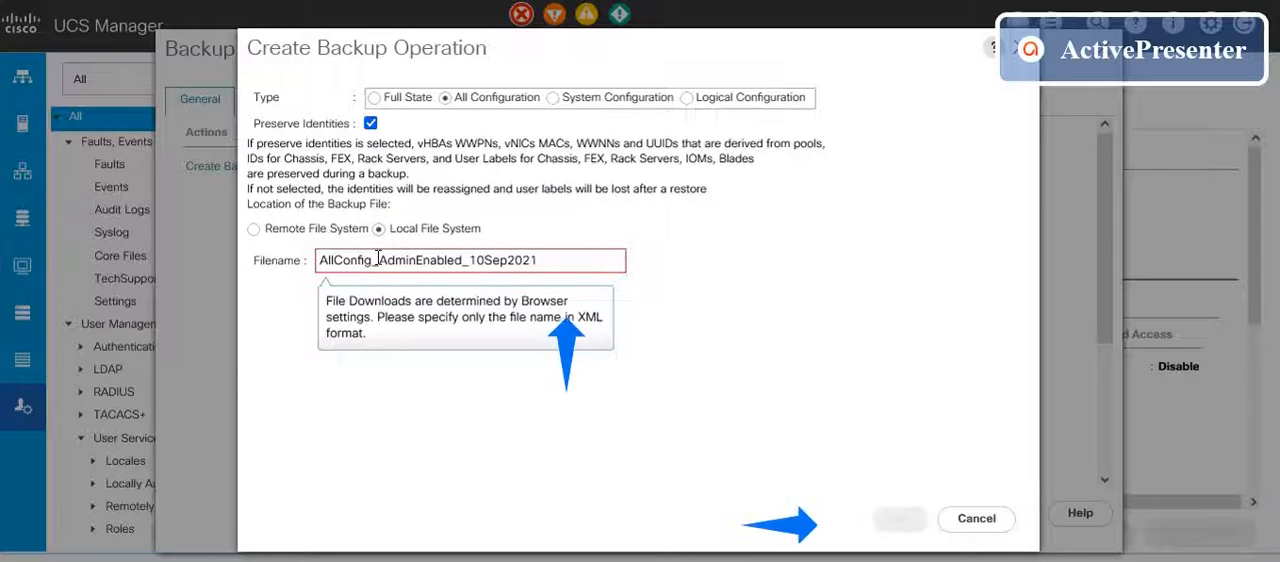
pyautogui.write('.xml')
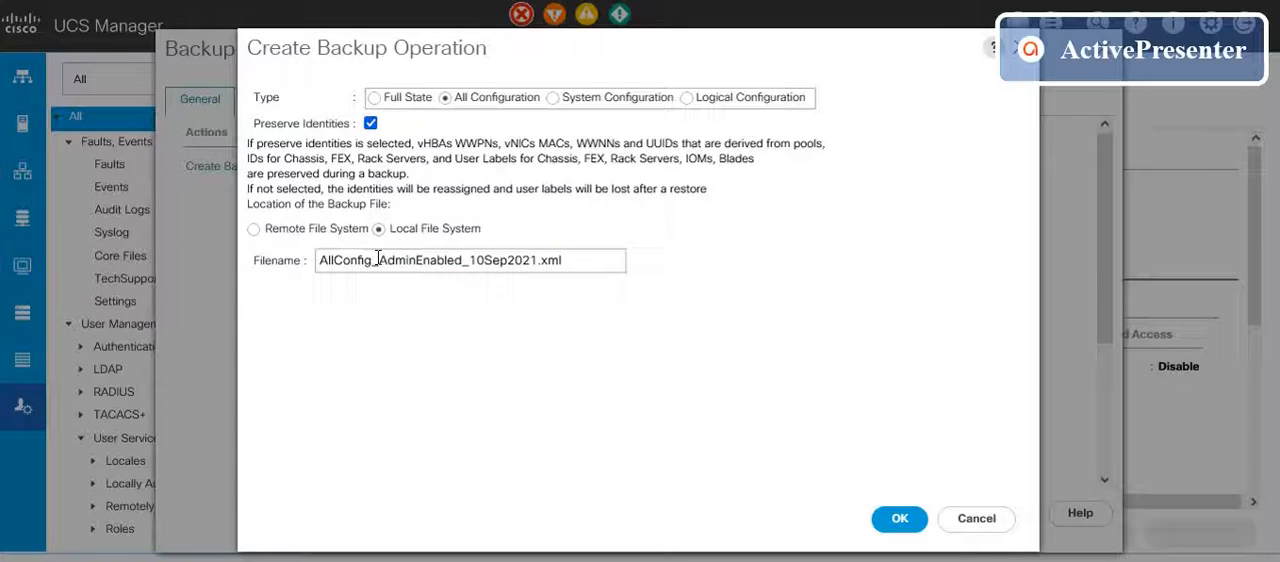
pyautogui.press('BackSpace')
pyautogui.press('BackSpace')
pyautogui.press('BackSpace')
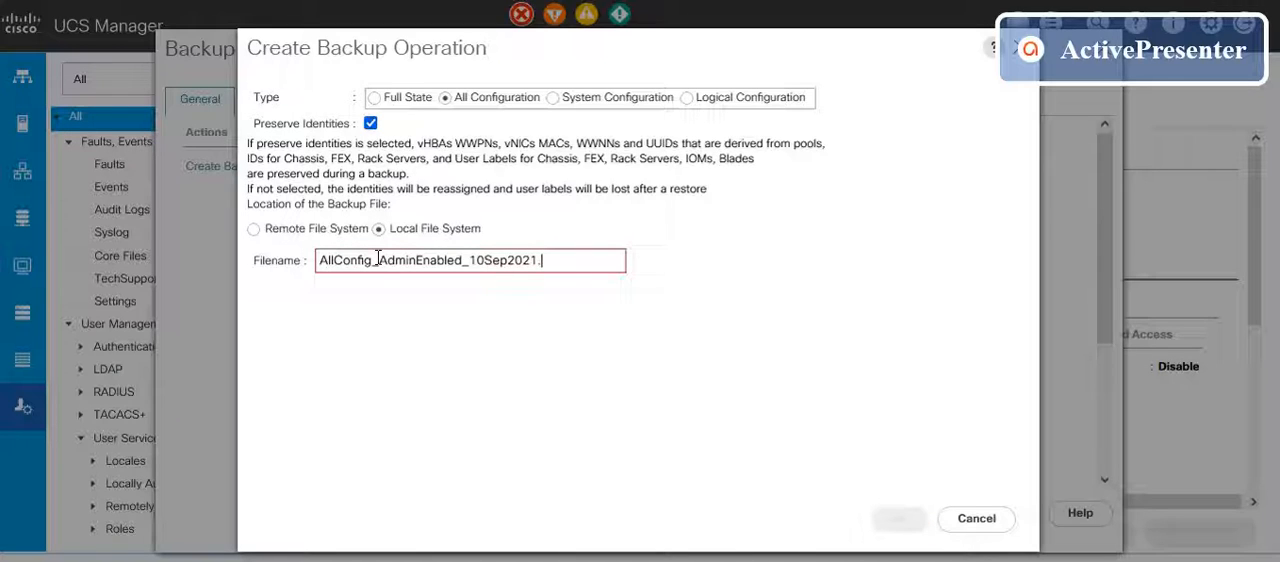
pyautogui.write('xml')
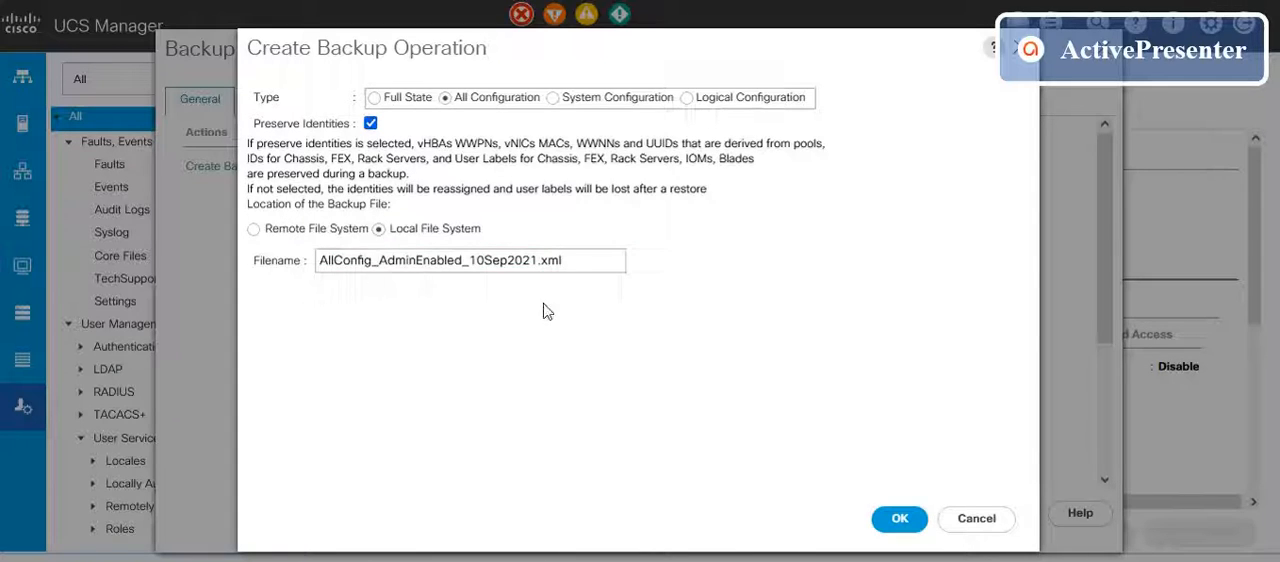
# Step: Run the backup operation and save AllConfig_AdminEnabled_10Sep2021.xml to the computer, dismissing the download message
pyautogui.click(898, 519)
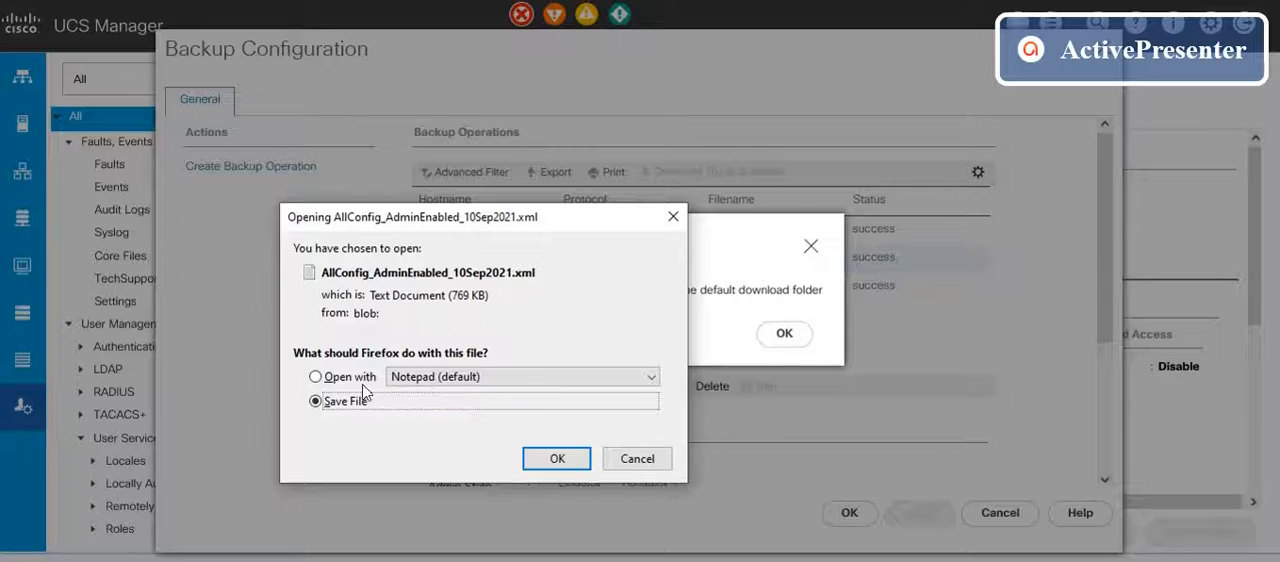
pyautogui.click(545, 460)
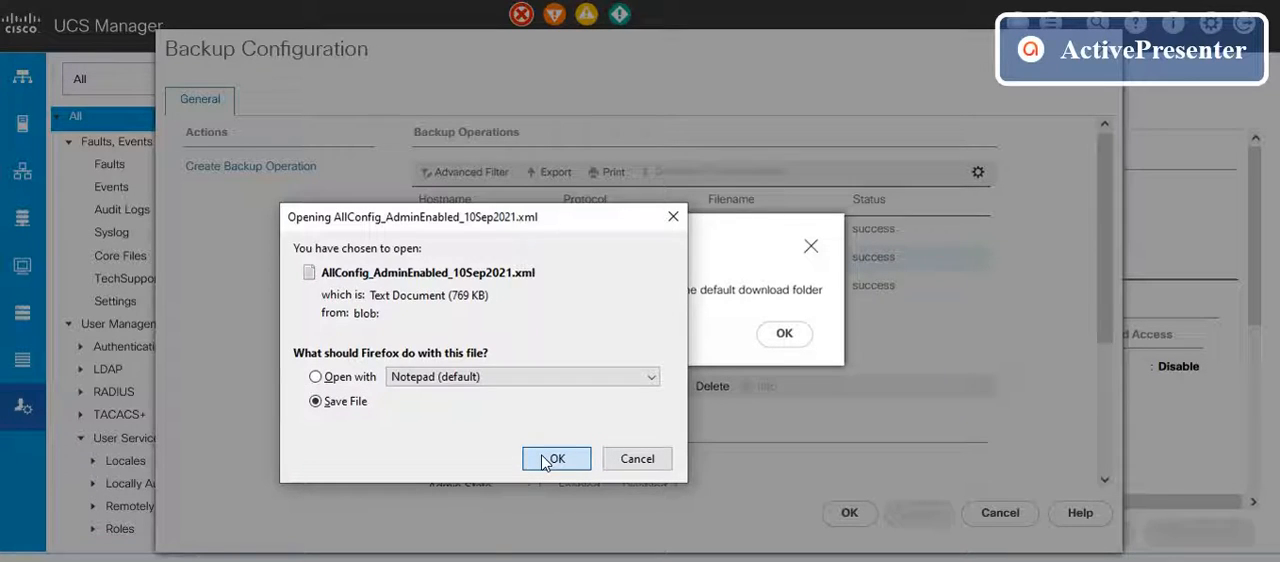
pyautogui.click(545, 460)
pyautogui.click(762, 336)
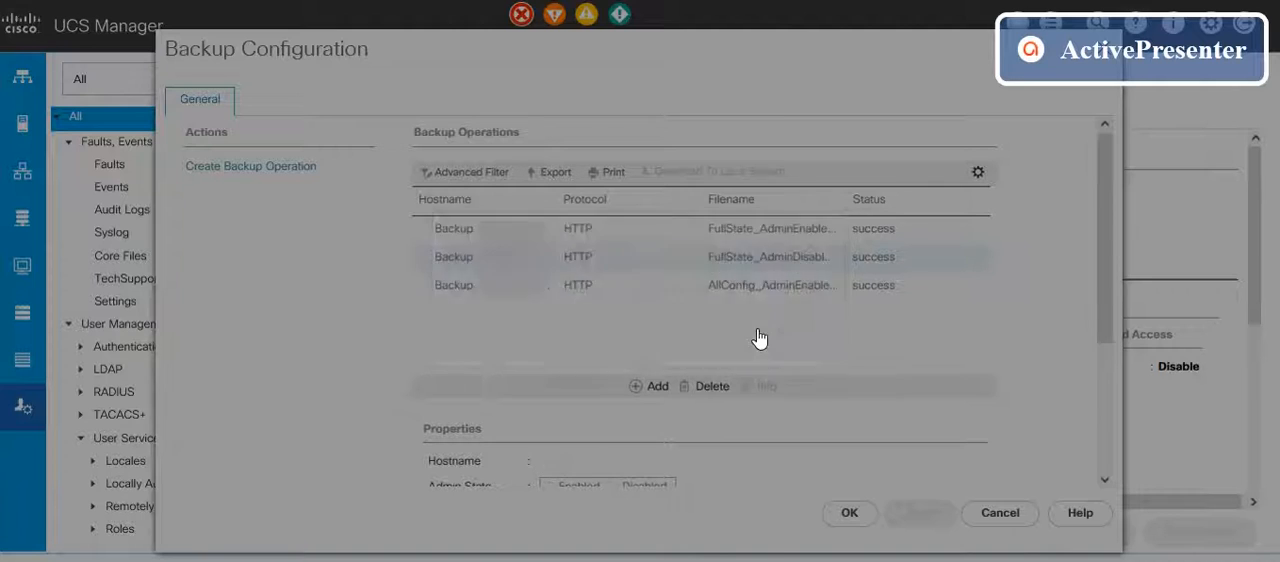
# Step: Set up an All Configuration backup on the local file system, admin state left Disabled, with the filename AllConfig_AdminDisabled_10Sep2021.xml
pyautogui.click(260, 168)
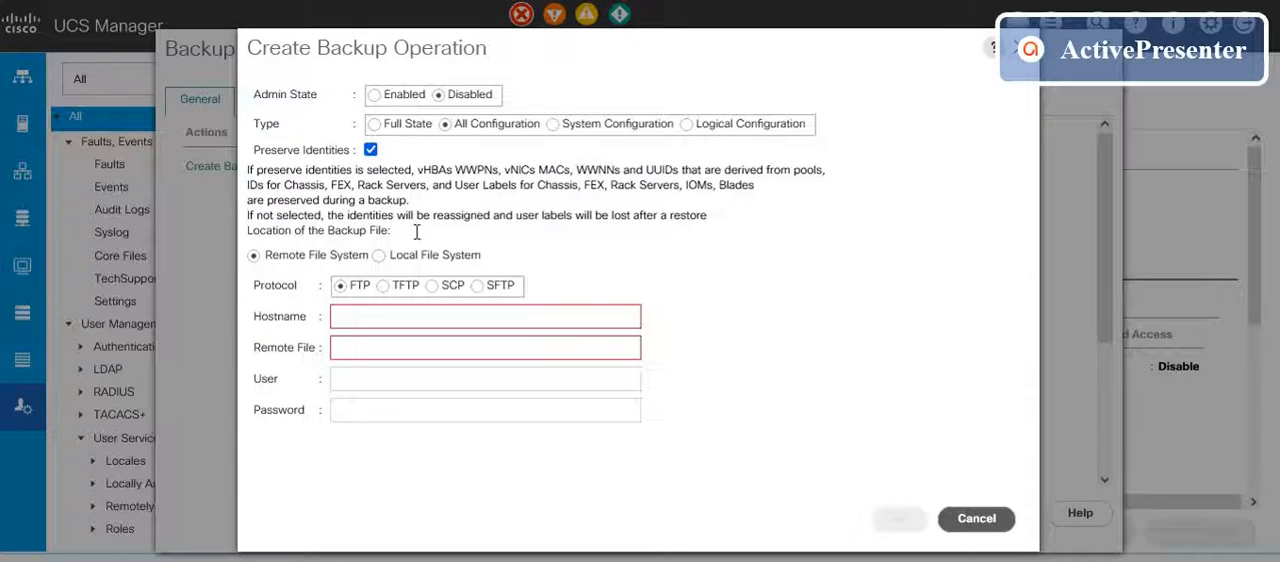
pyautogui.click(384, 256)
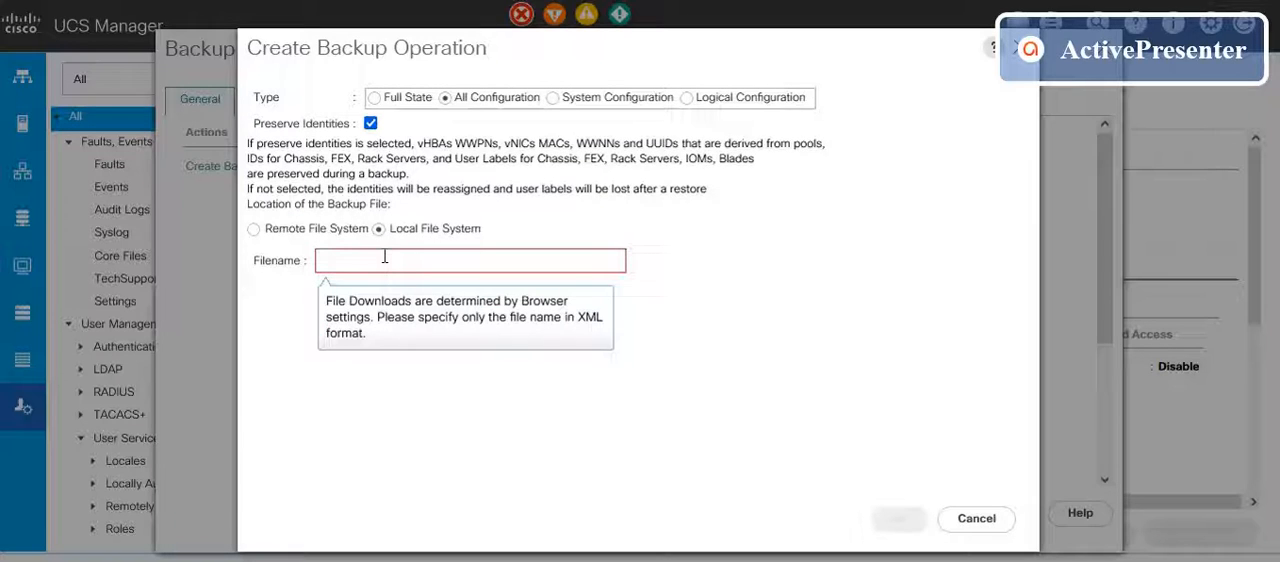
pyautogui.write('AllConfig')
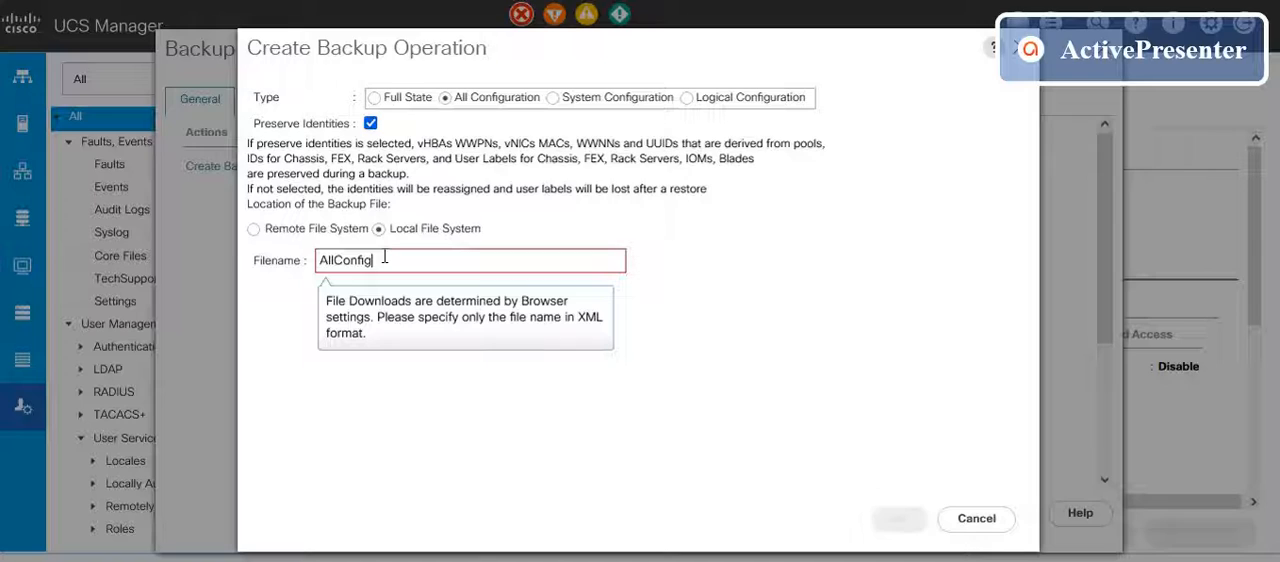
pyautogui.write('_AdminDisabled_10')
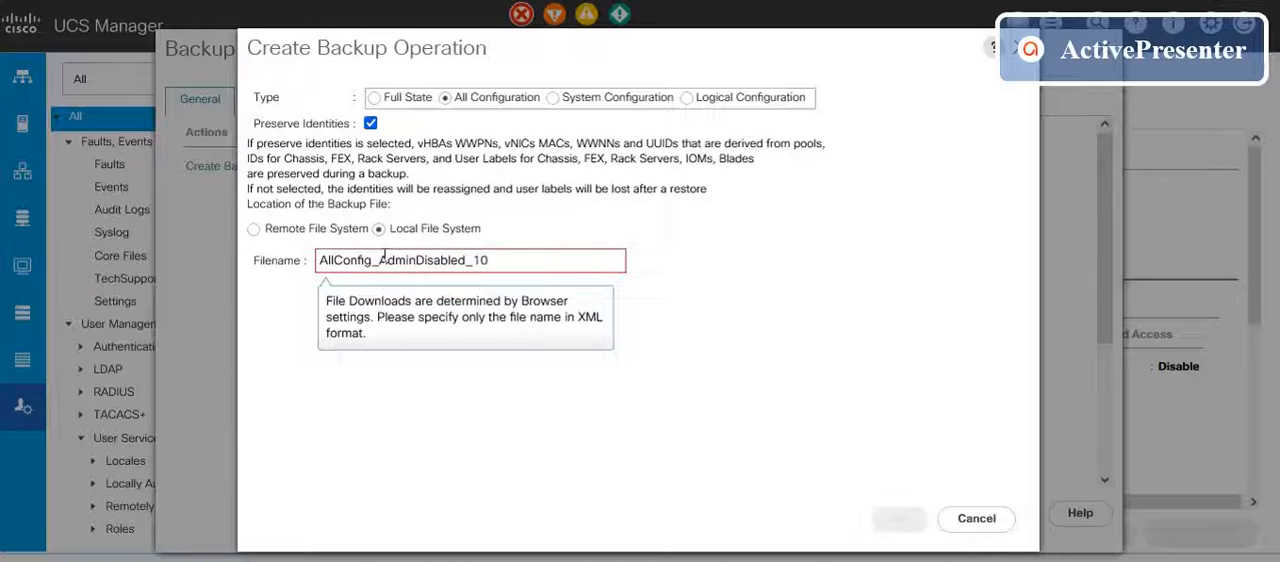
pyautogui.write('Sep2021.xml')
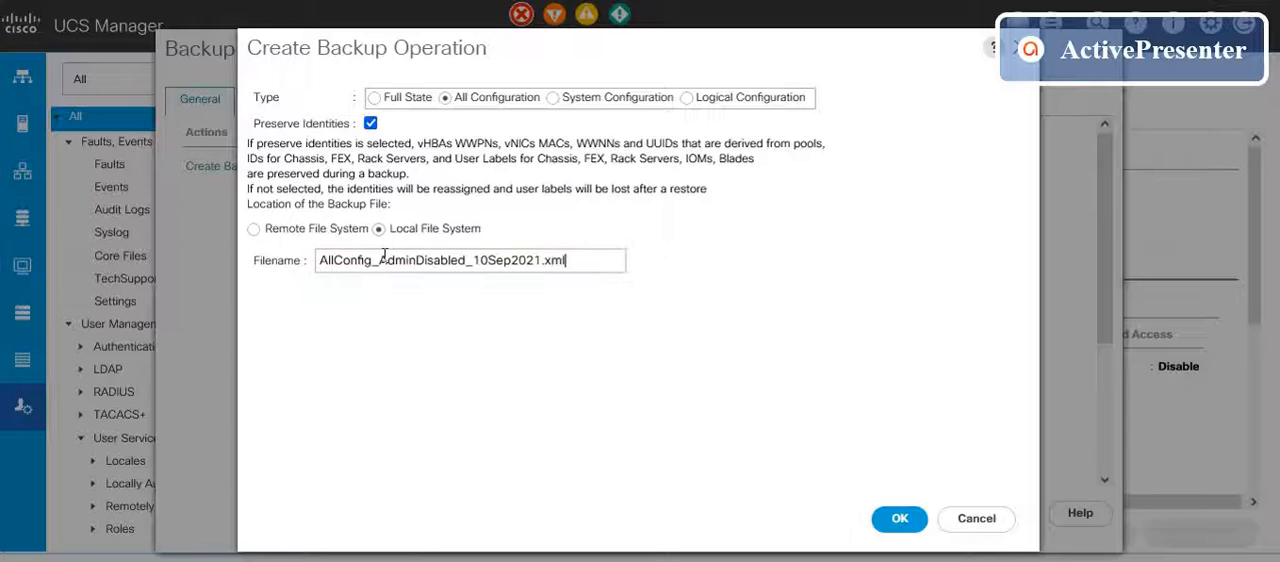
# Step: Run the backup operation and save AllConfig_AdminDisabled_10Sep2021.xml to the computer, dismissing the download message
pyautogui.click(893, 522)
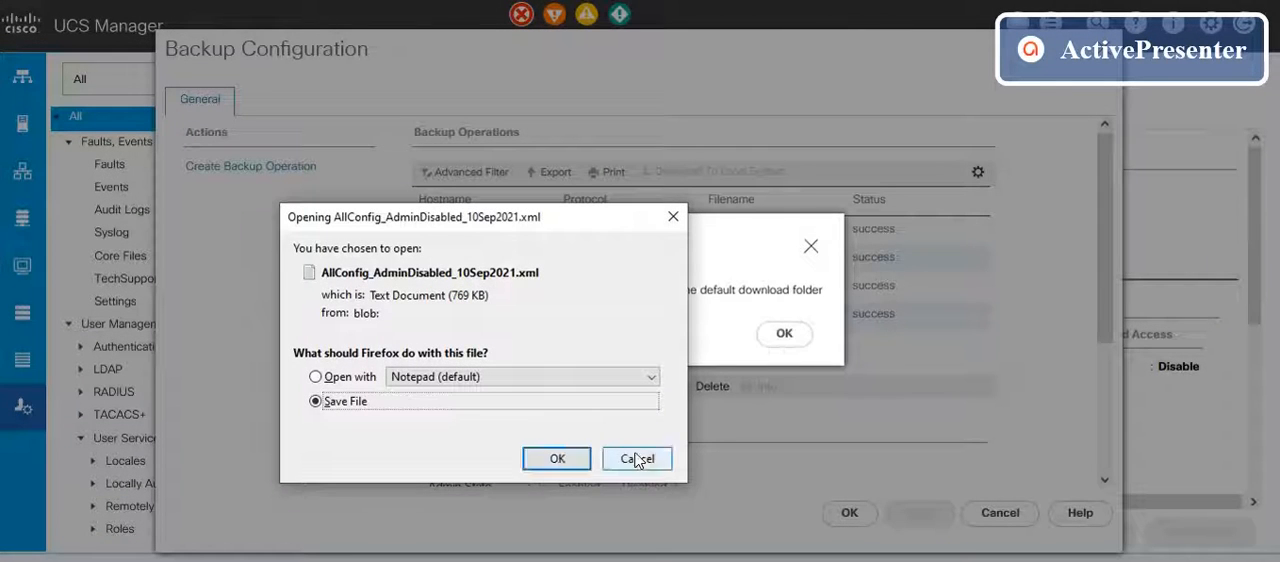
pyautogui.click(559, 459)
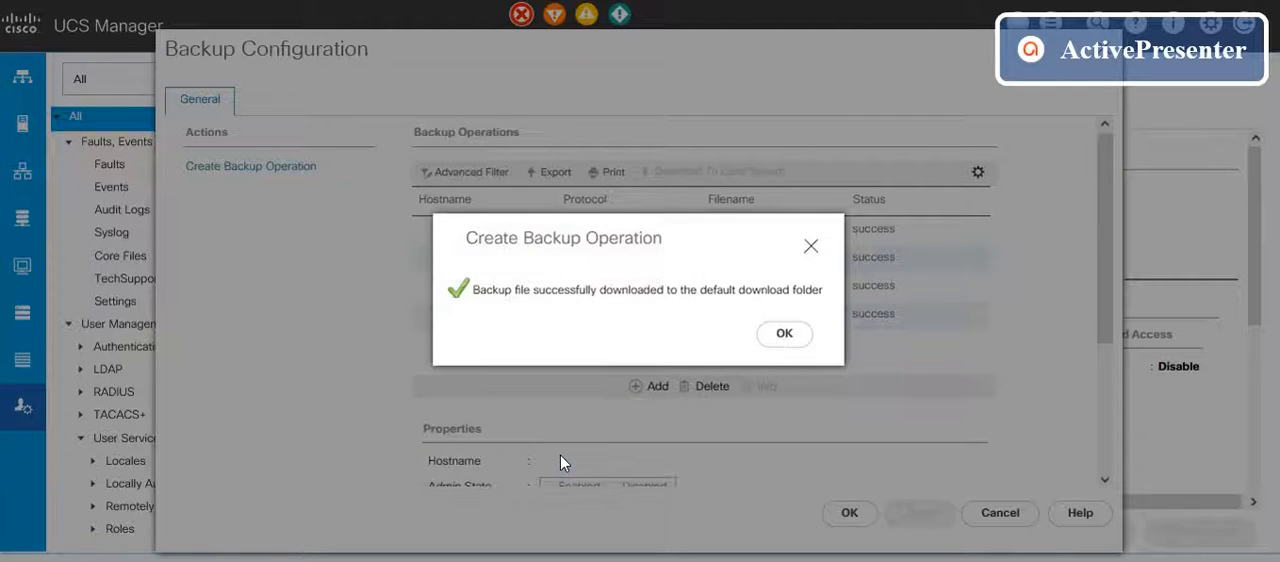
pyautogui.click(796, 344)
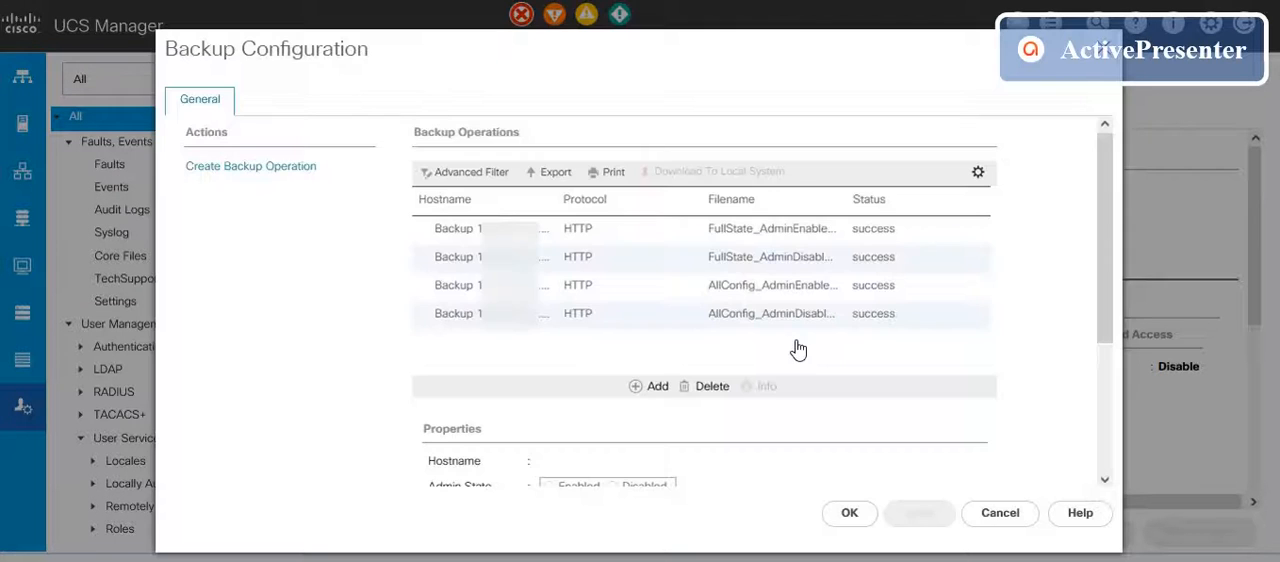
# Step: Start another backup operation of type System Configuration on the local file system, leaving the admin state Disabled
pyautogui.click(272, 176)
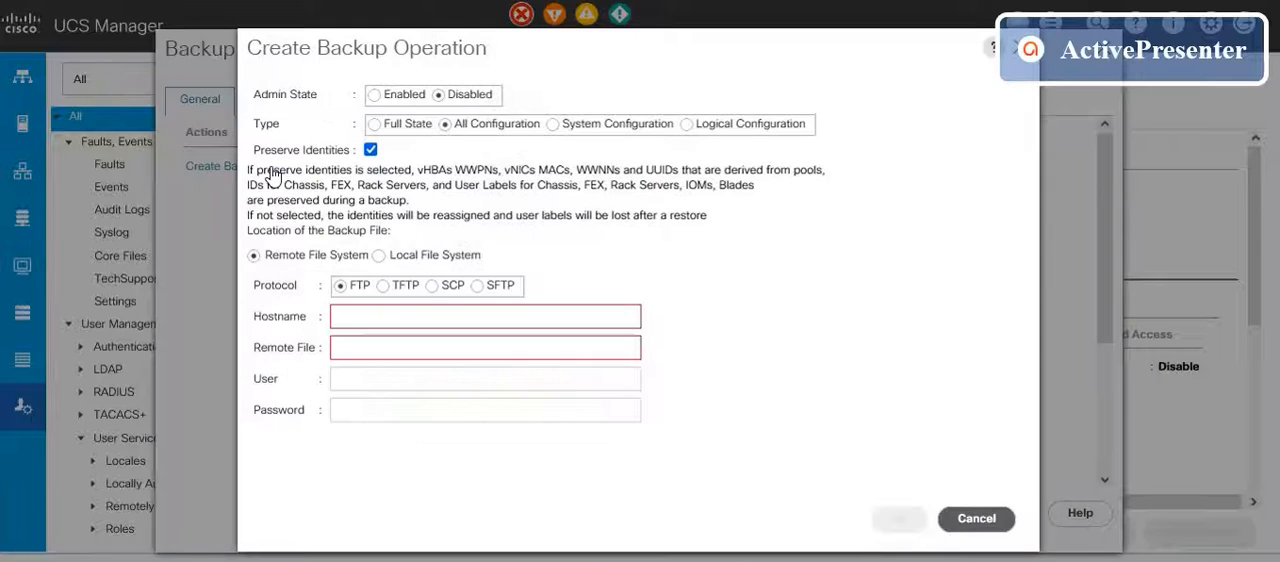
pyautogui.click(553, 124)
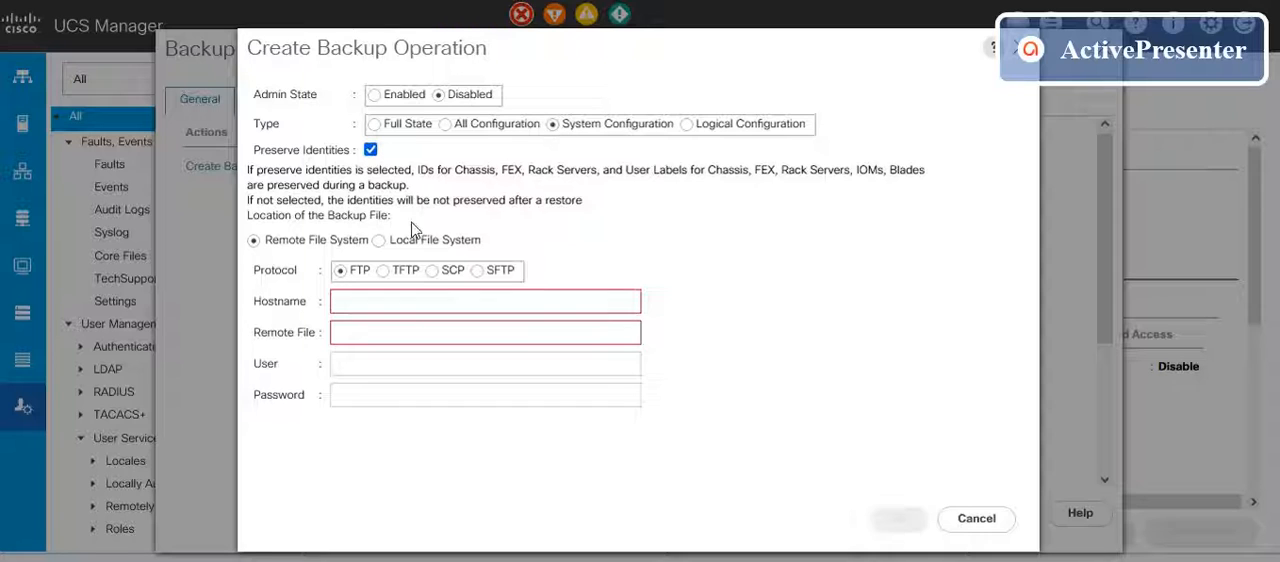
pyautogui.click(379, 241)
# Step: Name the System Configuration backup file SysConfig_10Sep2021.xml
pyautogui.click(382, 245)
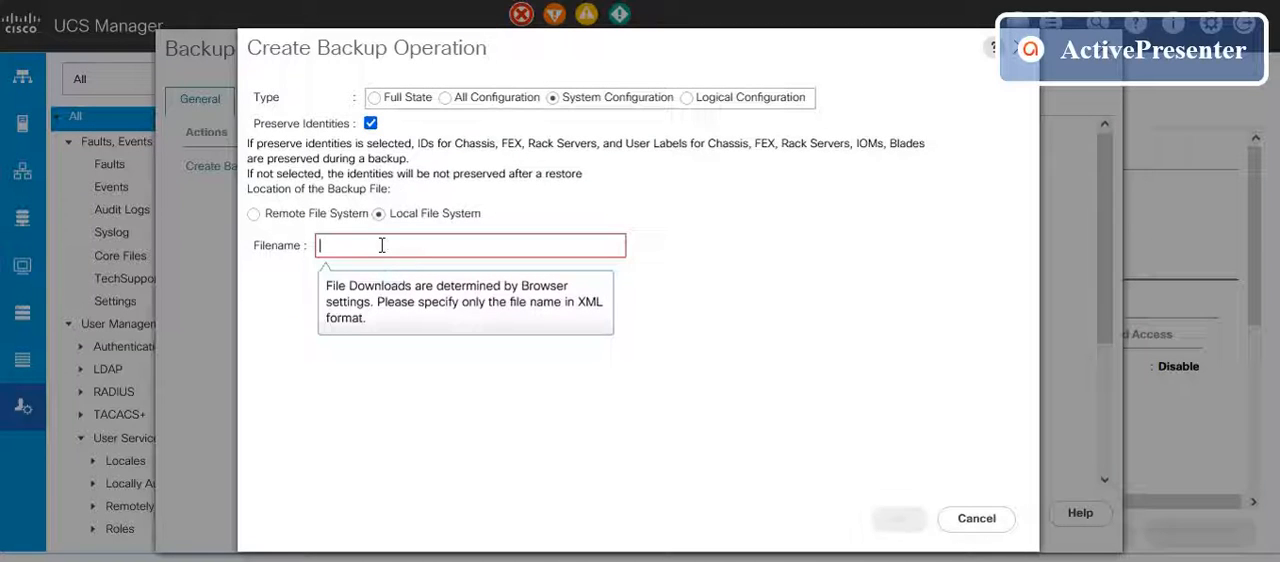
pyautogui.write('SysConfig')
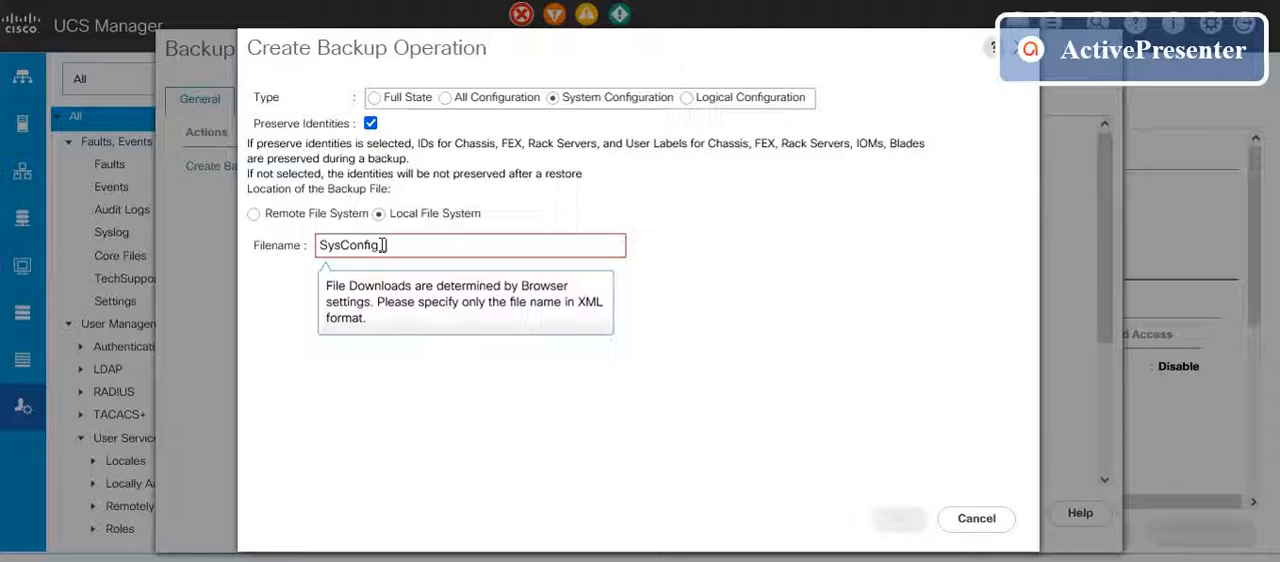
pyautogui.write('_10Sep')
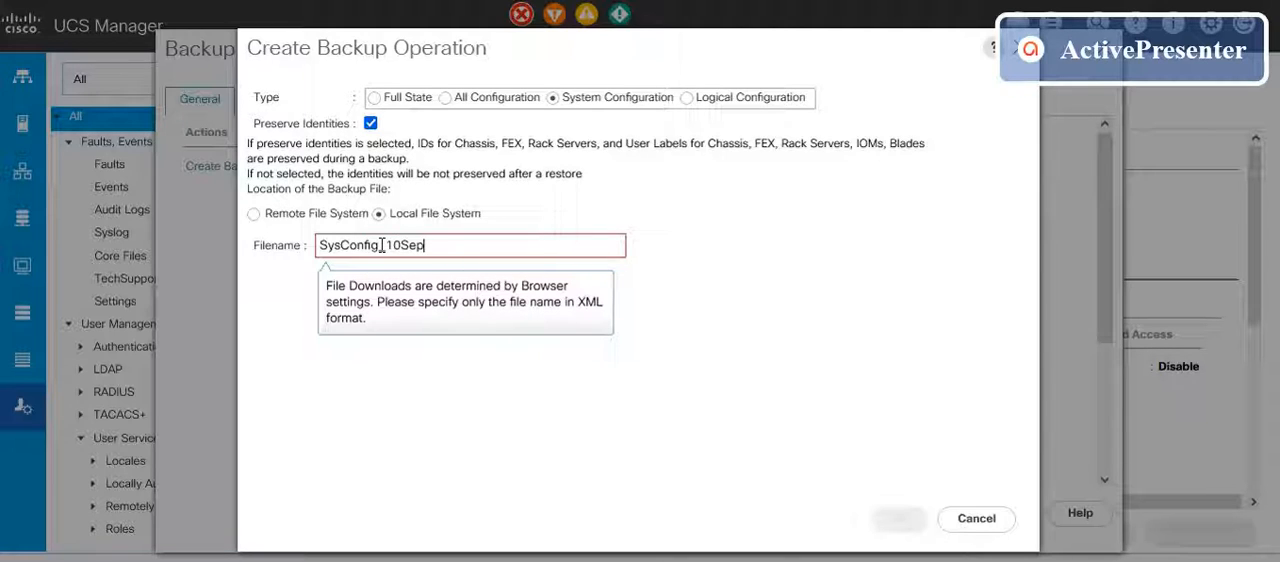
pyautogui.write('2021')
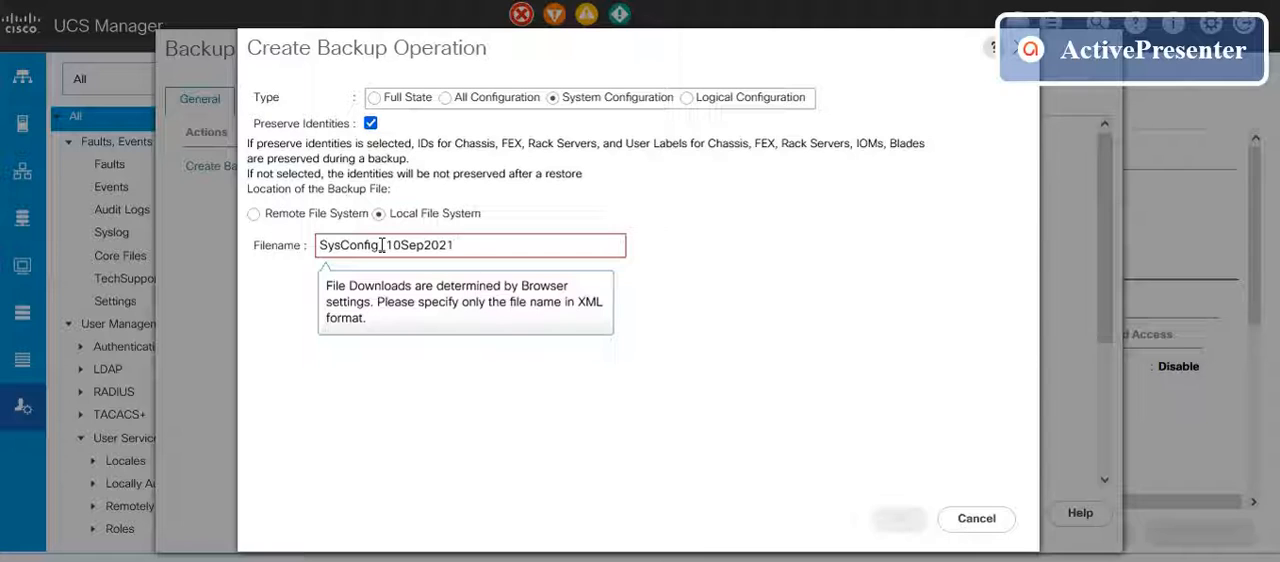
pyautogui.write('.xml')
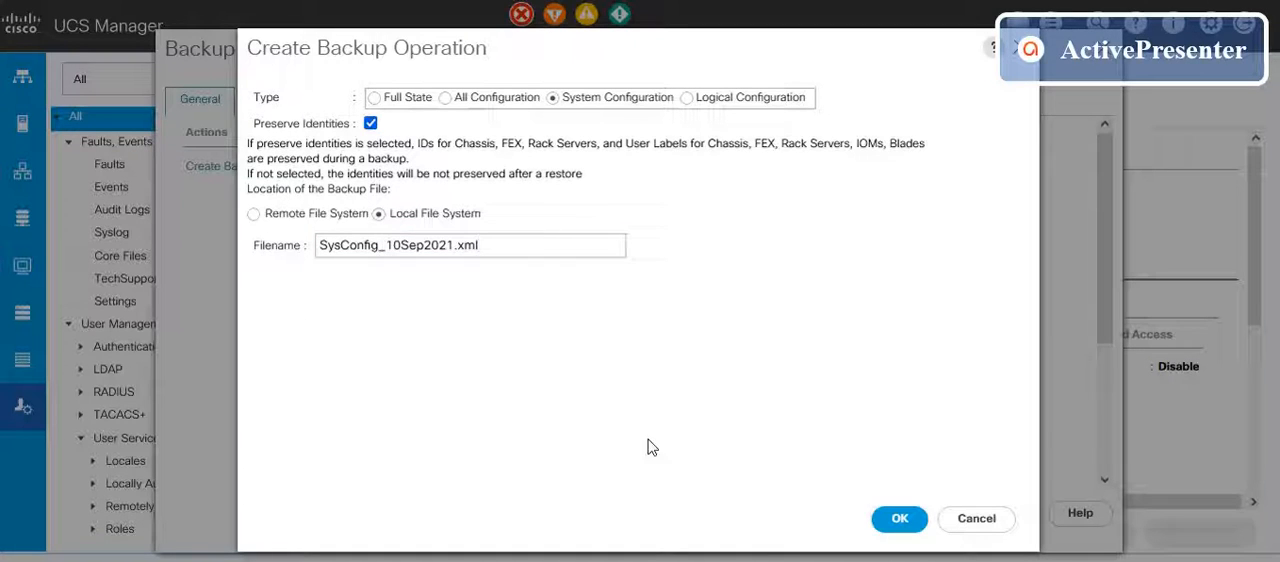
# Step: Run the backup operation and save SysConfig_10Sep2021.xml to the computer, dismissing the download message
pyautogui.click(898, 520)
pyautogui.click(898, 520)
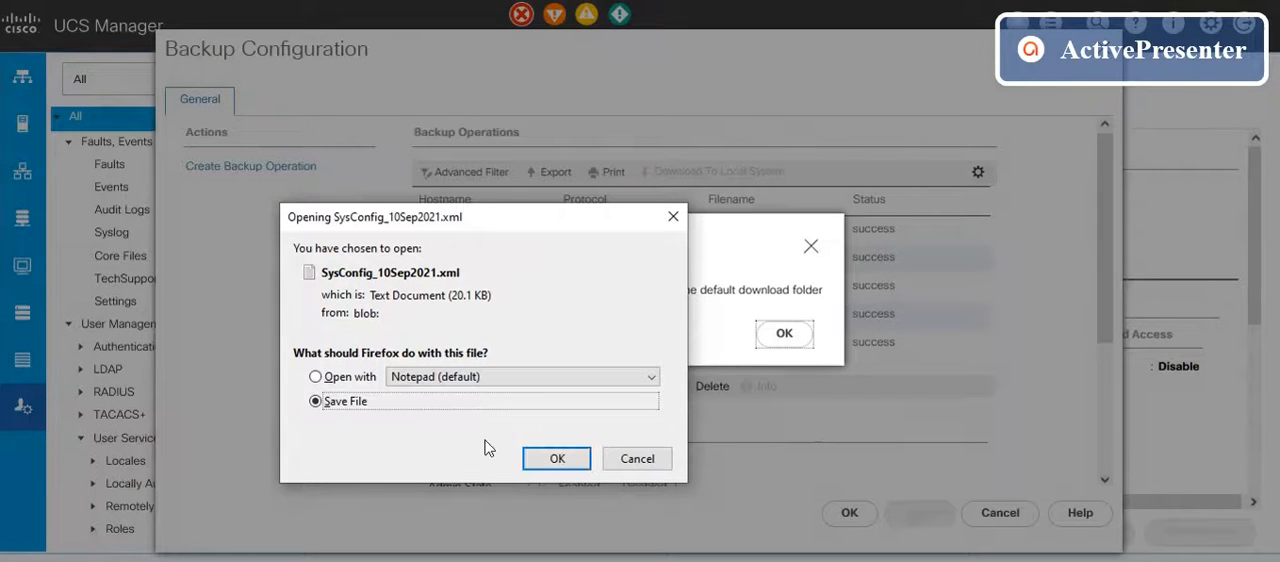
pyautogui.click(536, 461)
pyautogui.click(782, 335)
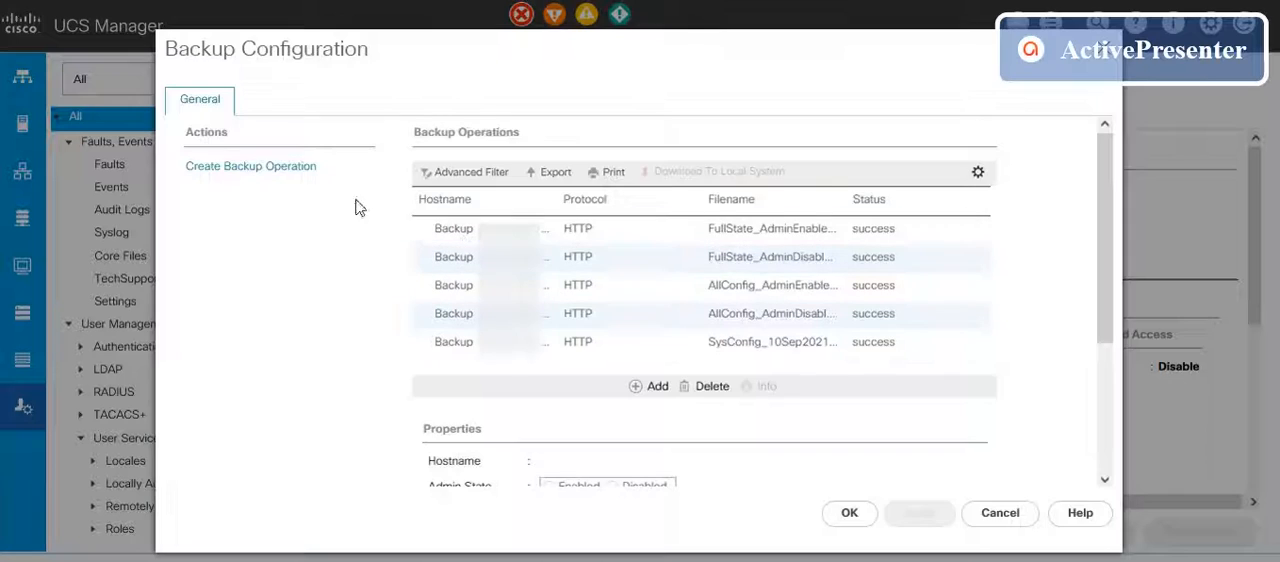
# Step: Start another backup operation of type Logical Configuration on the local file system, leaving the admin state Disabled
pyautogui.click(270, 170)
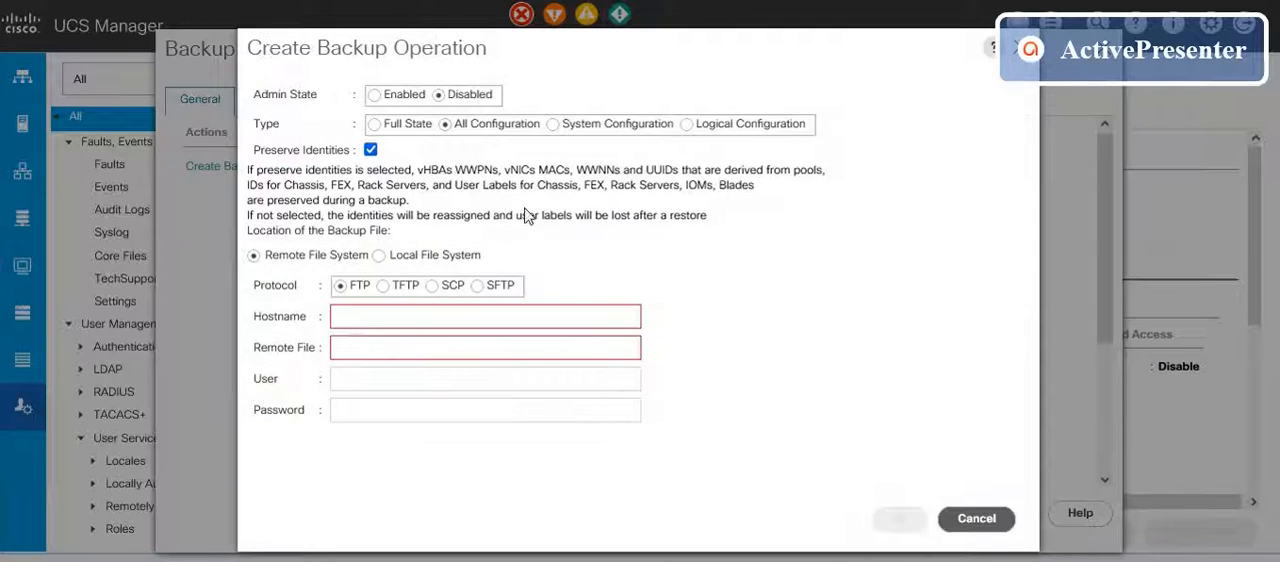
pyautogui.click(687, 124)
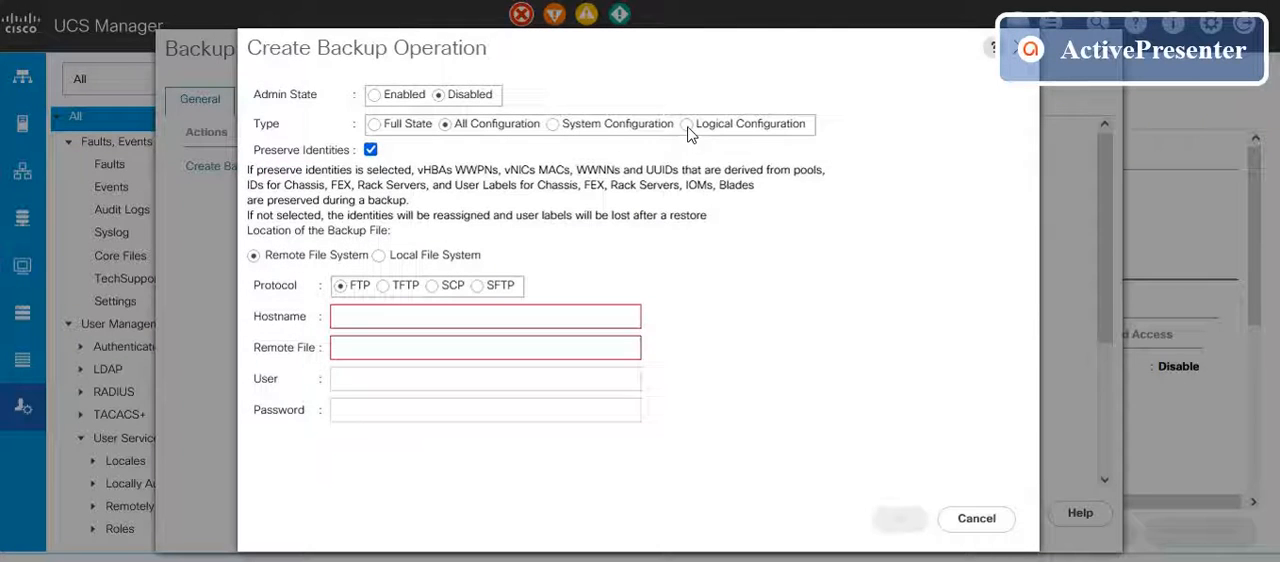
pyautogui.click(379, 241)
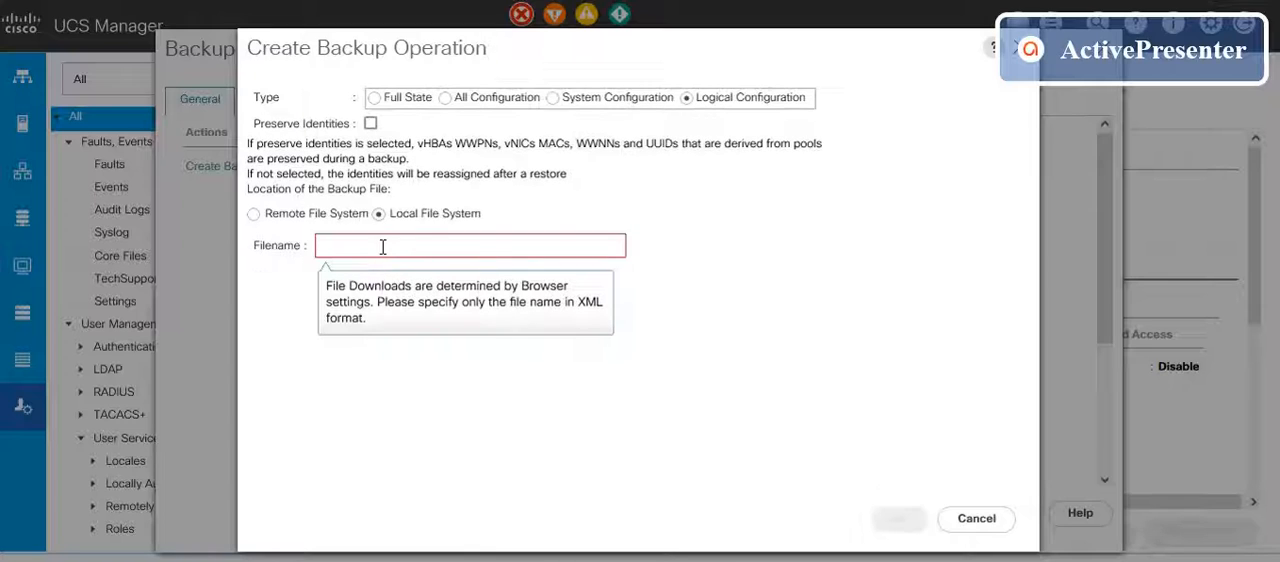
# Step: Name the backup file LogicalConfig_10Sep2021.xml and run the backup operation
pyautogui.write('LogicalConfig_10Sep2021.')
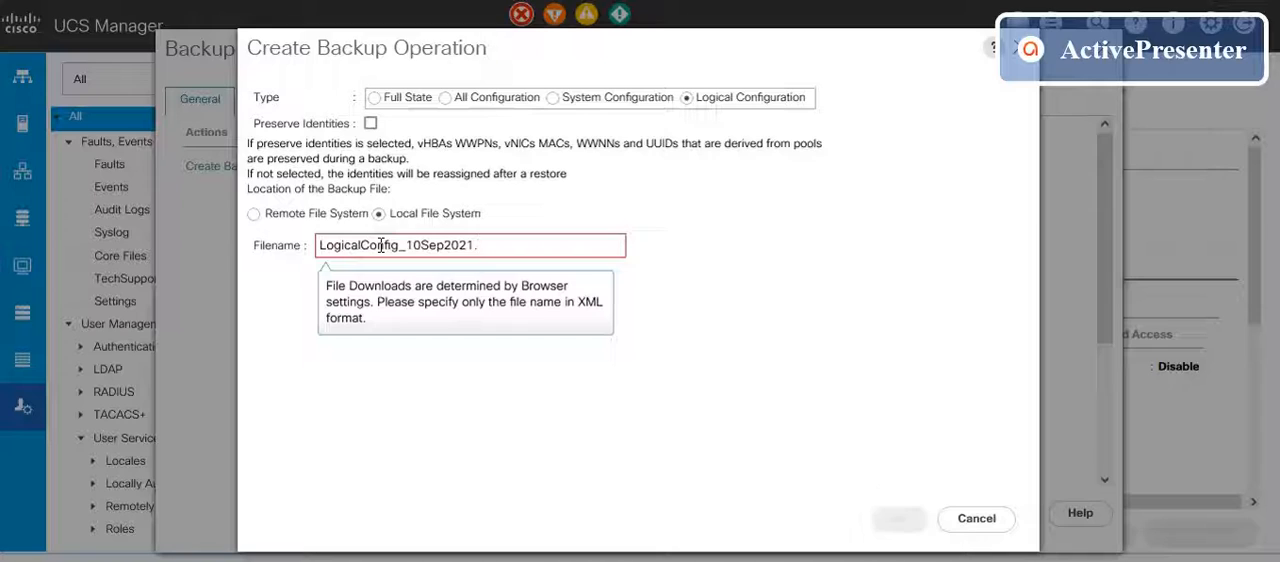
pyautogui.write('xml')
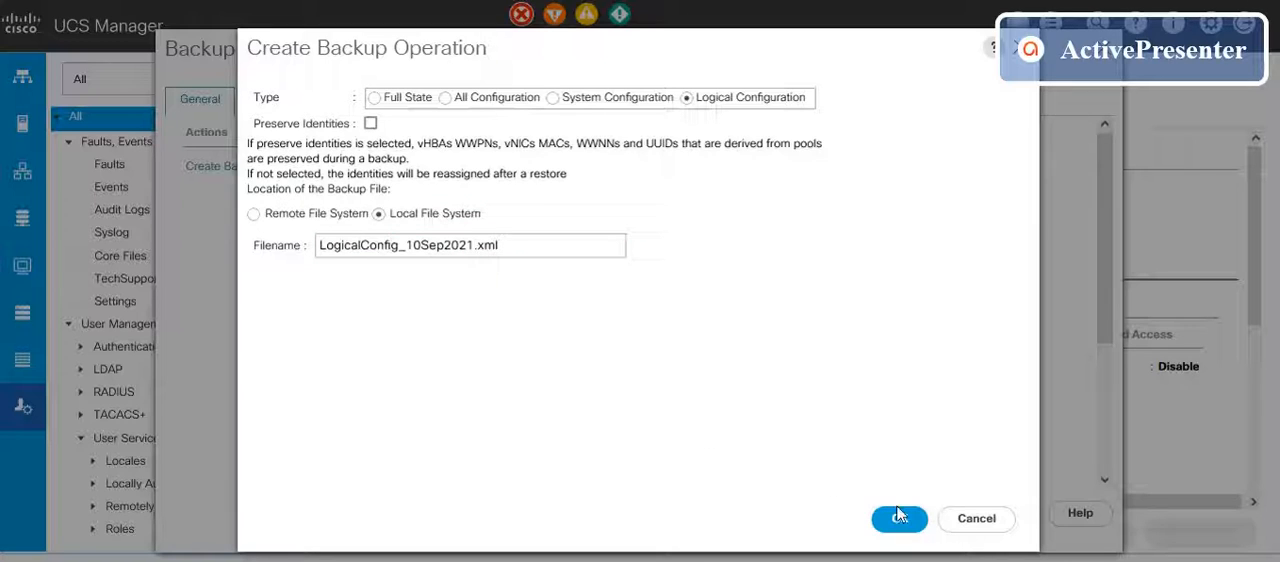
pyautogui.click(903, 519)
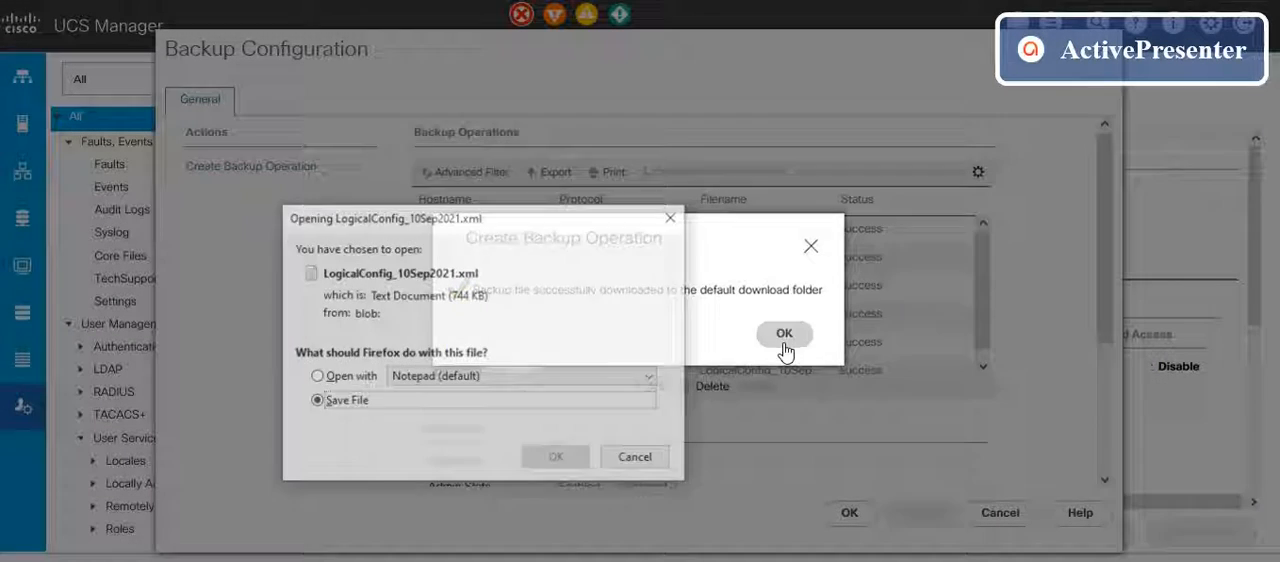
# Step: Dismiss the download message, save LogicalConfig_10Sep2021.xml to the computer and close the backup configuration
pyautogui.click(784, 333)
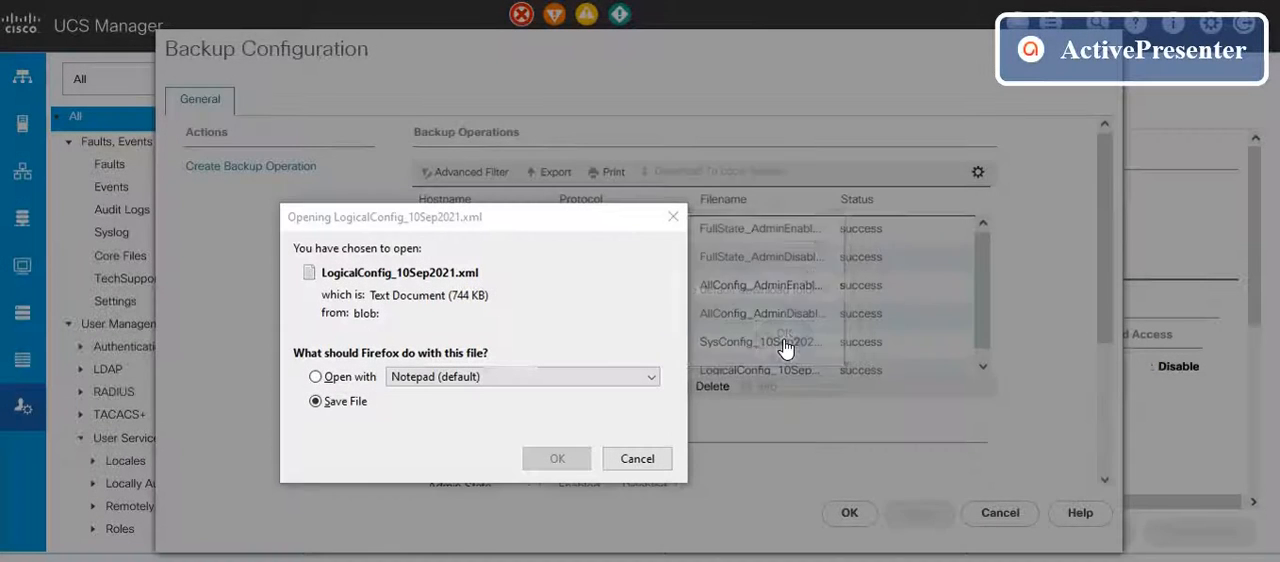
pyautogui.click(537, 465)
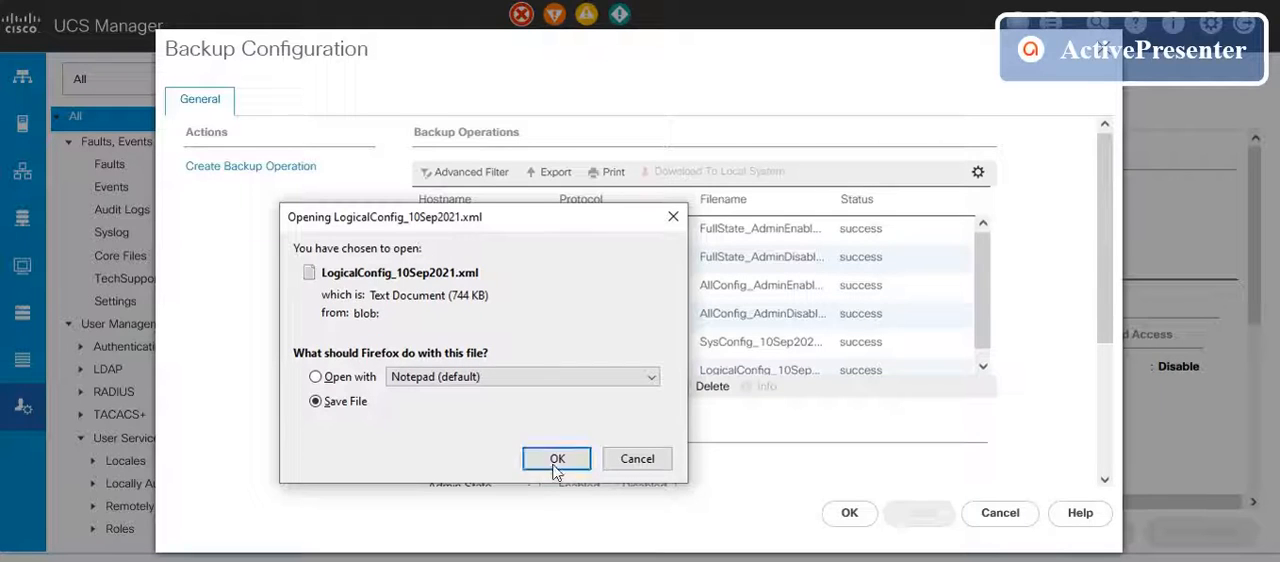
pyautogui.click(556, 460)
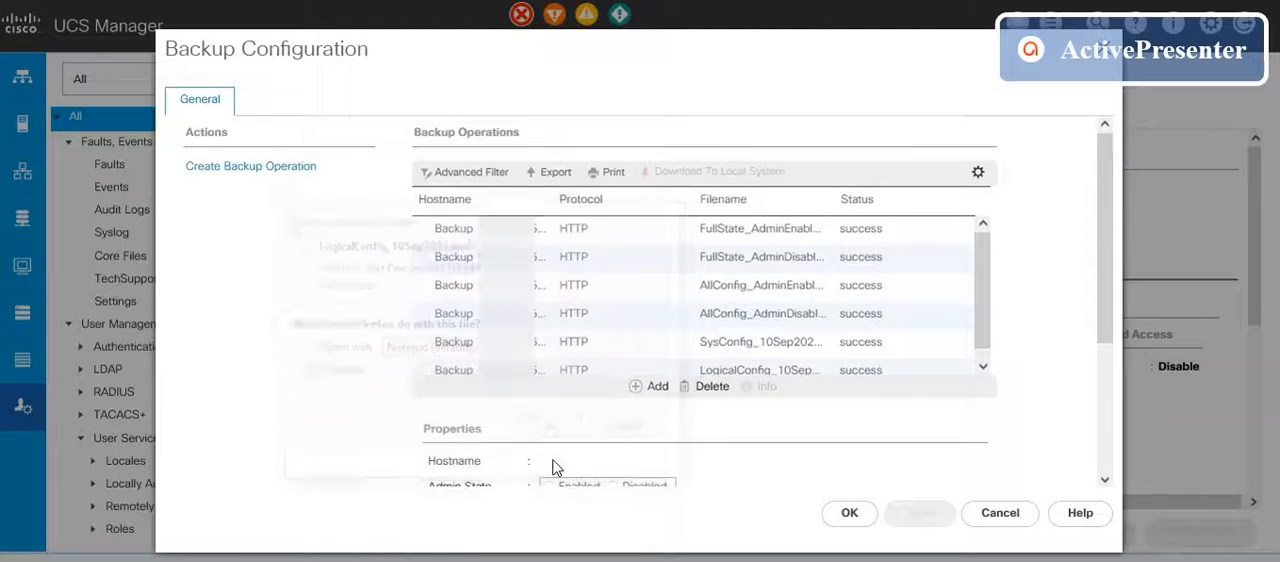
pyautogui.click(846, 514)
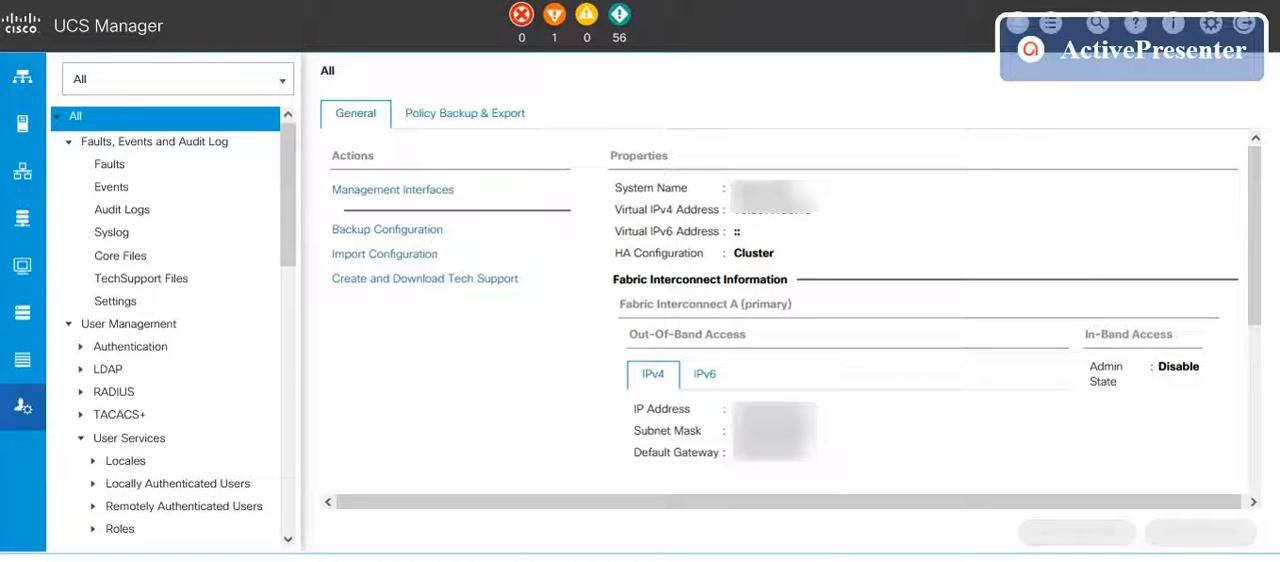
# Step: Examine the list of backup operations with the Filename column widened to show more of each file name
pyautogui.hotkey('alt', 'Tab')
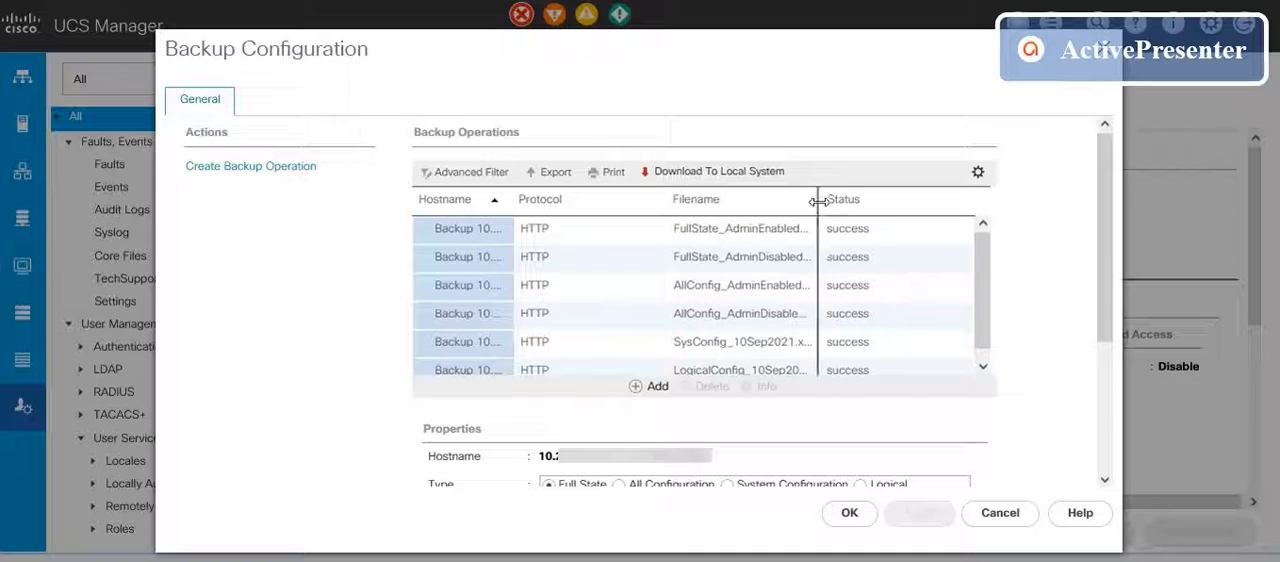
pyautogui.moveTo(818, 202); pyautogui.dragTo(862, 206)
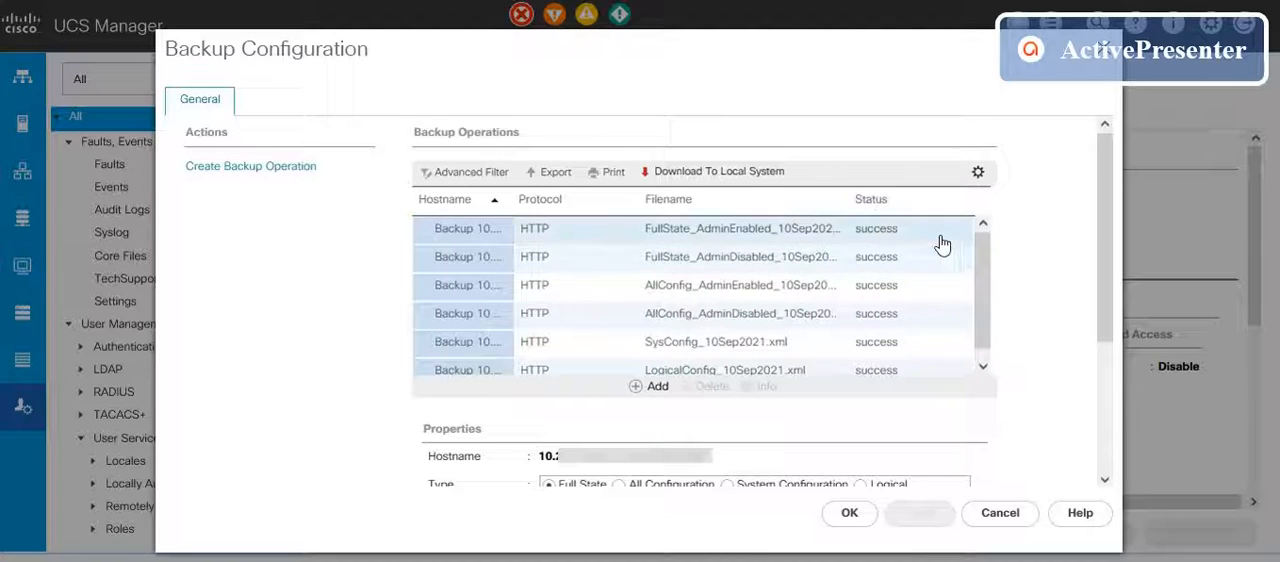
pyautogui.moveTo(983, 251)
pyautogui.mouseDown()
pyautogui.moveTo(988, 297)
pyautogui.moveTo(980, 242)
pyautogui.mouseUp()
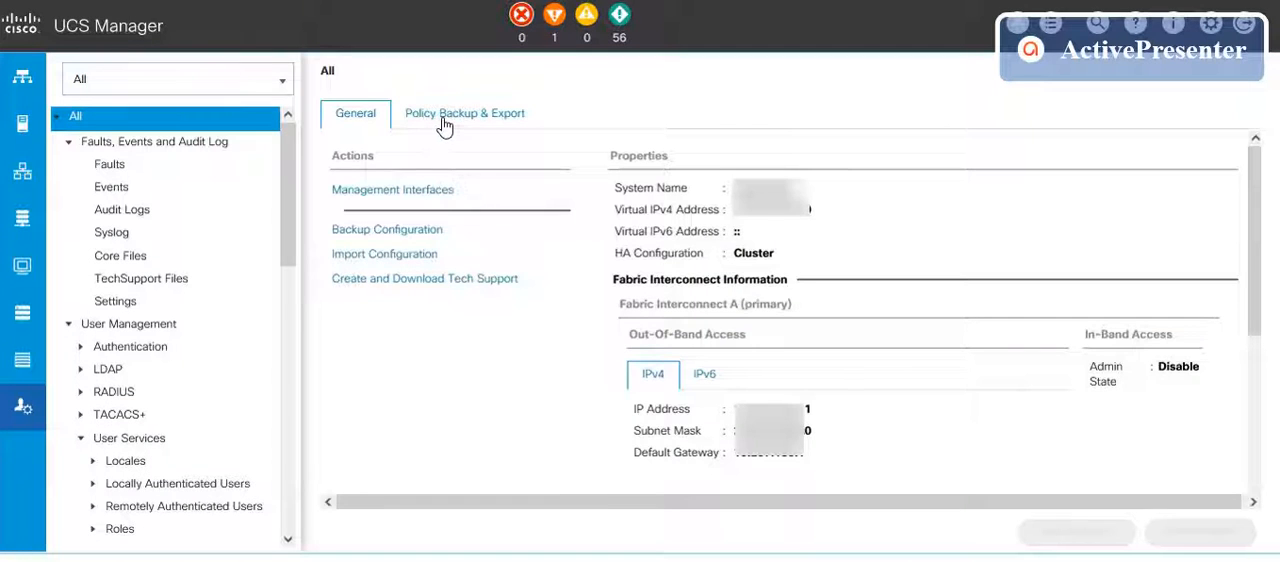
# Step: Open the policy backup and export settings and set the Full State Backup Policy schedule to Weekly
pyautogui.click(444, 116)
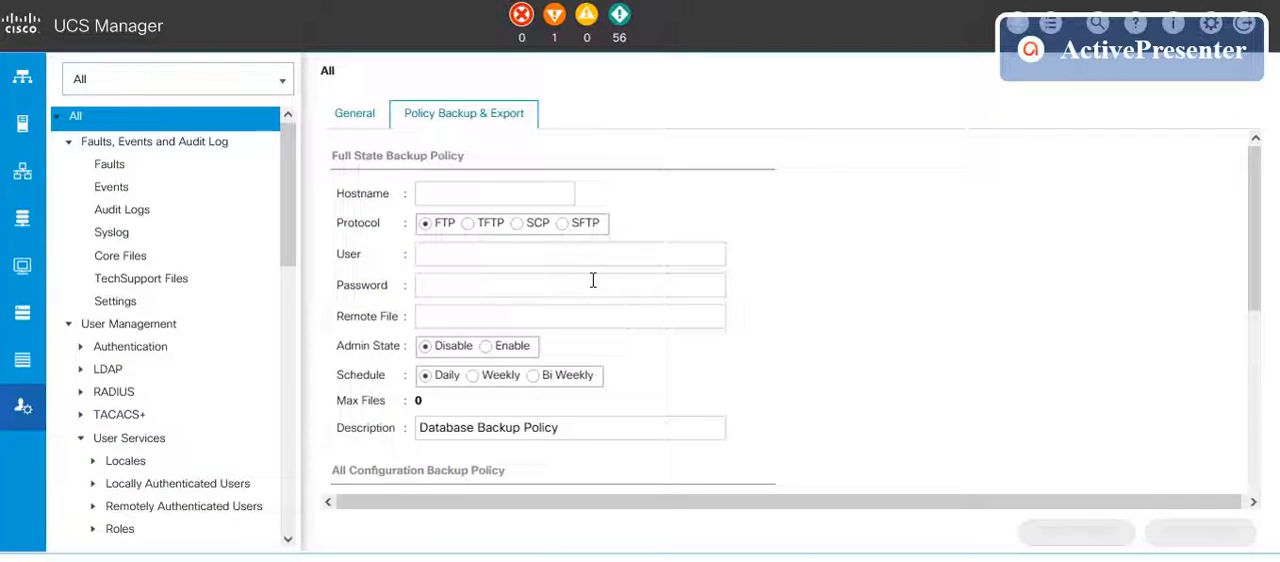
pyautogui.scroll(-1, 593, 280)
pyautogui.scroll(1, 593, 284)
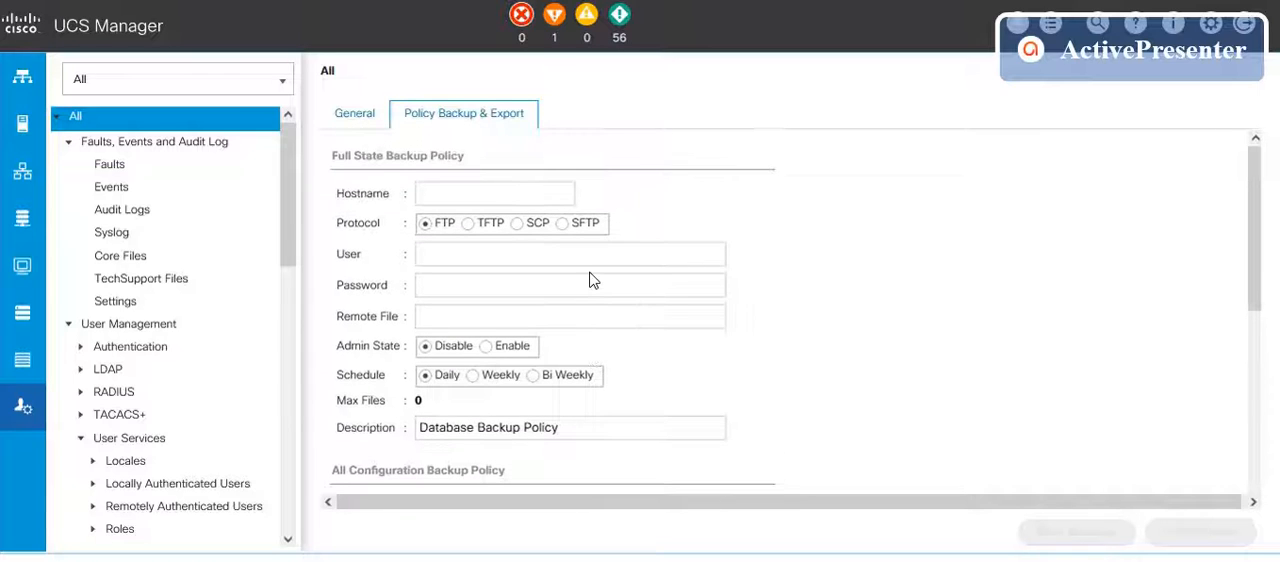
pyautogui.scroll(-1, 593, 280)
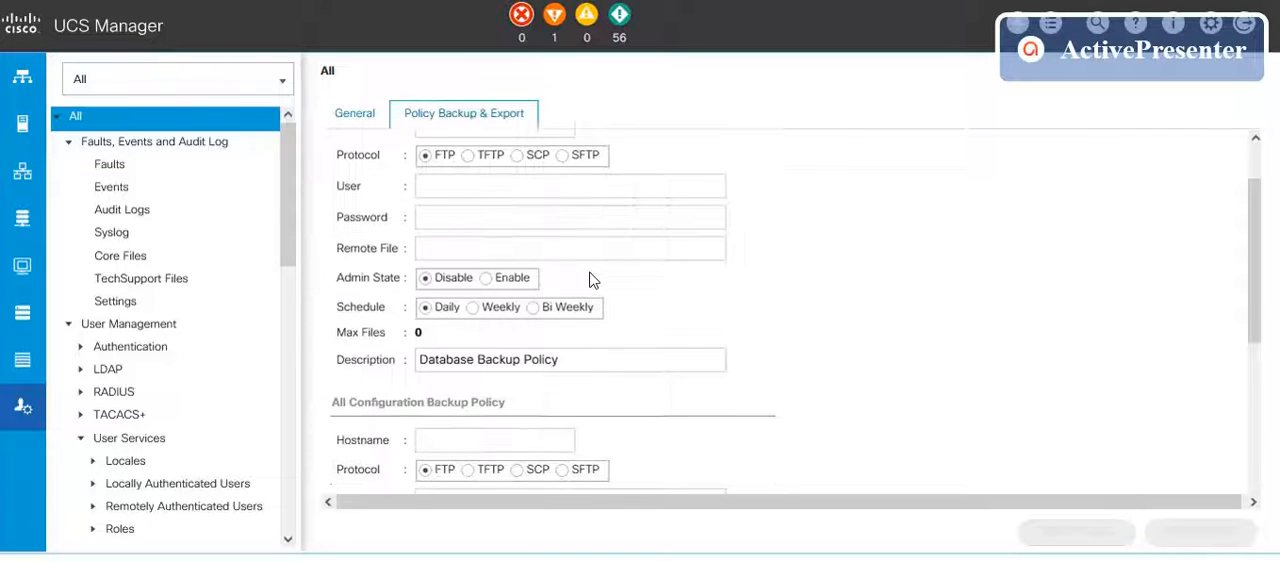
pyautogui.click(481, 311)
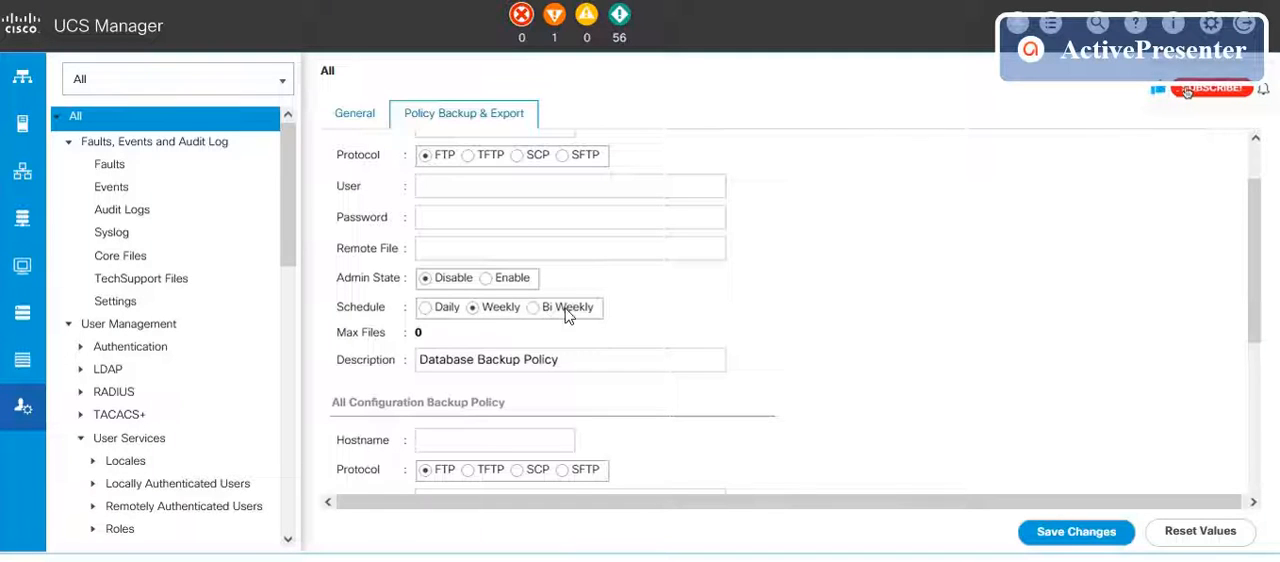
# Step: Review the All Configuration Backup Policy and Backup/Export Config Reminder settings, and return to the general system properties
pyautogui.scroll(-3, 530, 325)
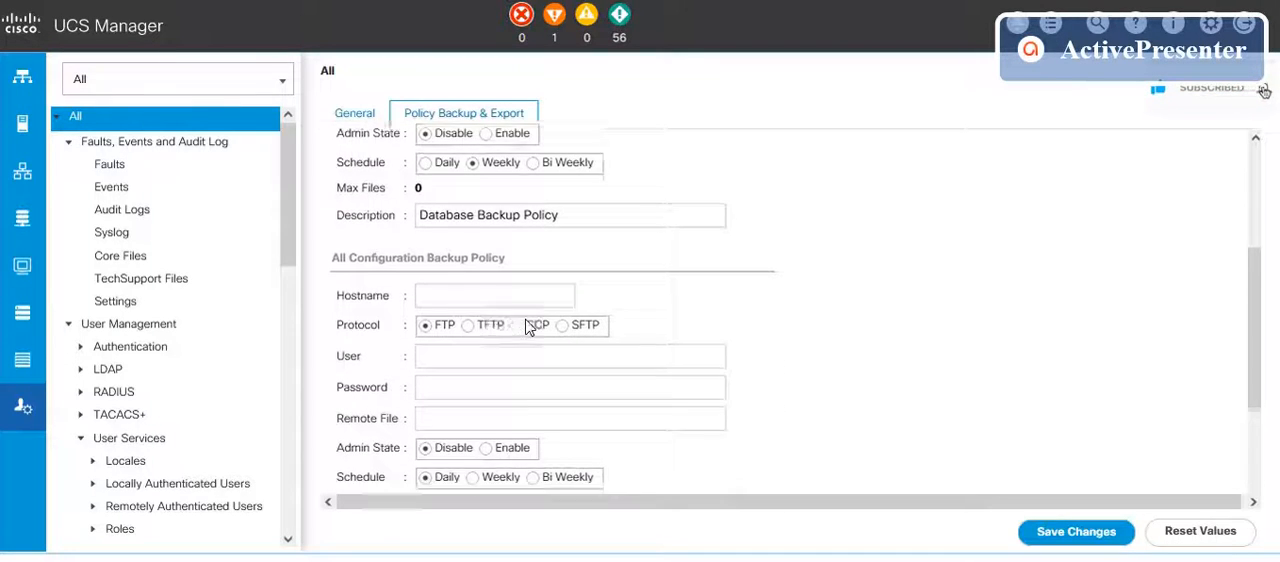
pyautogui.scroll(-2, 530, 328)
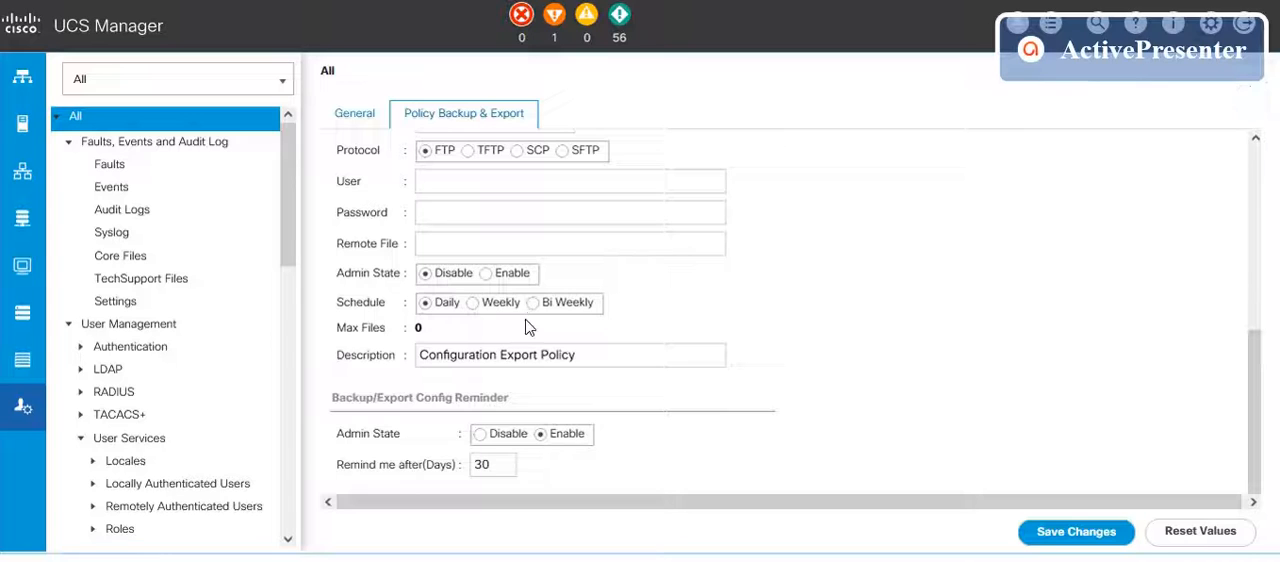
pyautogui.scroll(5, 528, 328)
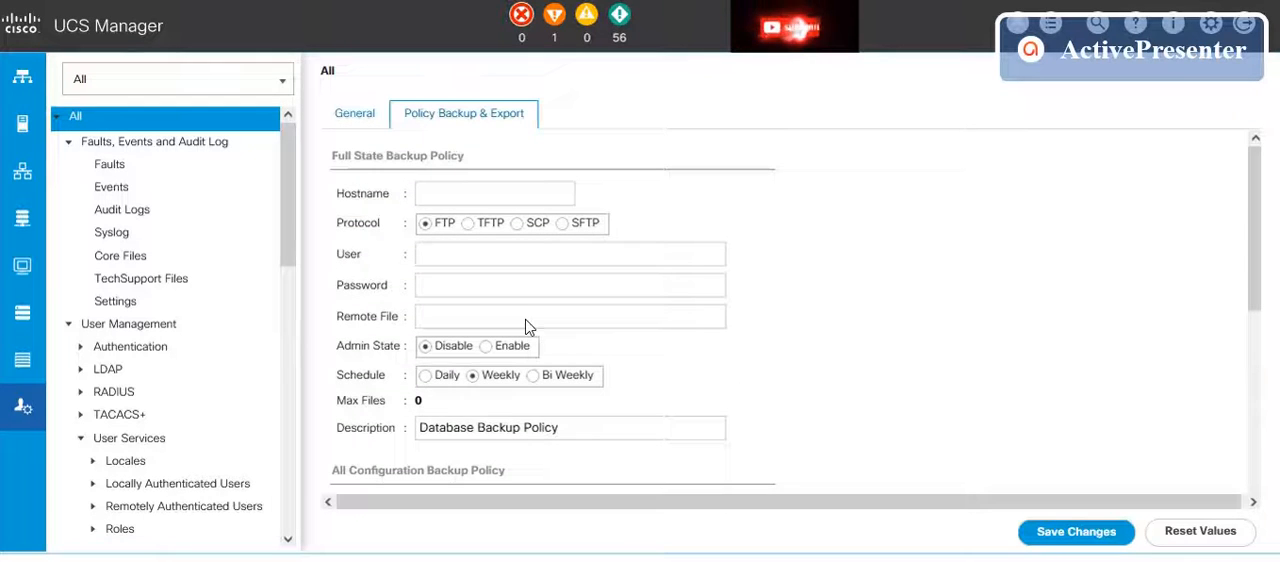
pyautogui.click(358, 118)
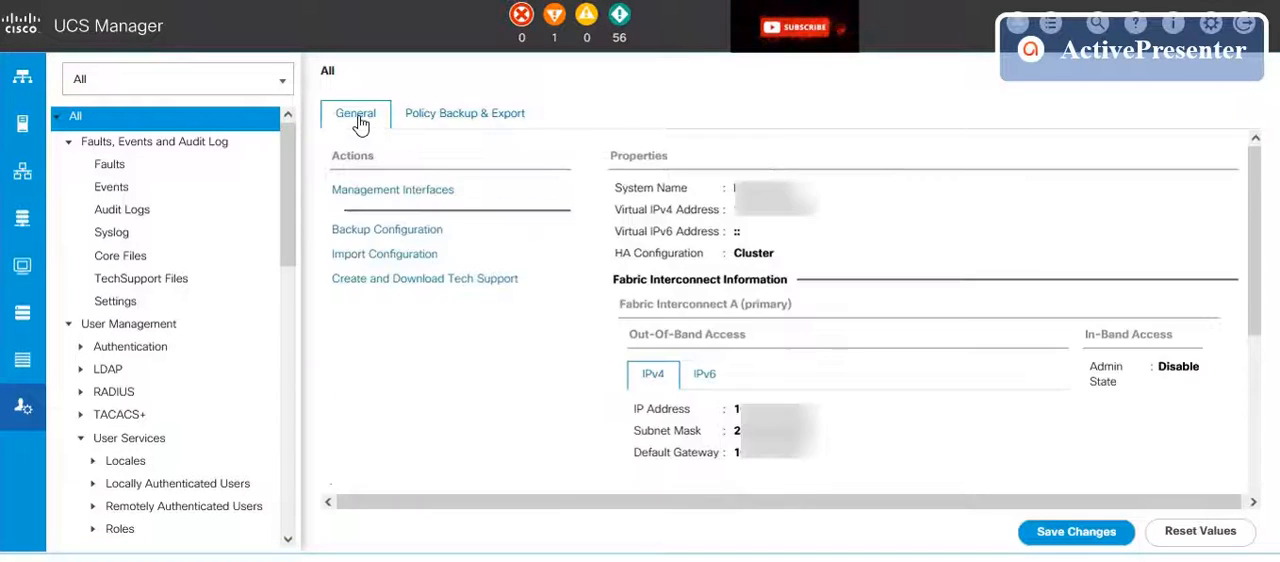